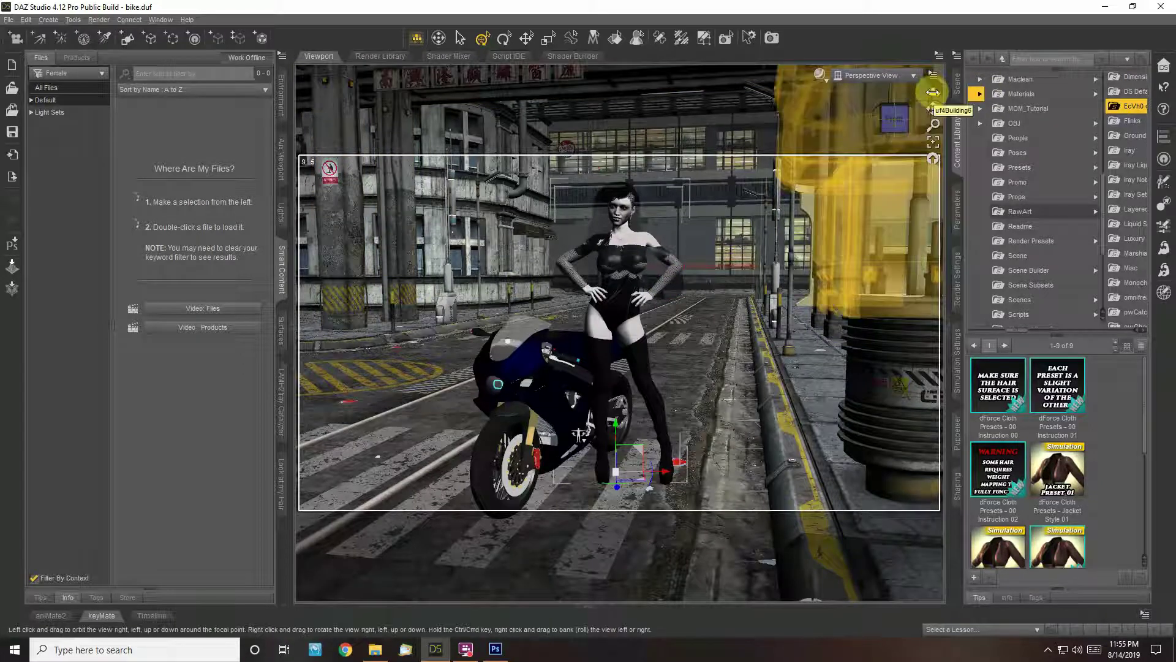
Show the scene's node list and frame the Victoria 8 figure closely in the perspective view.
{"action": "left_click_drag", "start_coordinate": [932, 91], "coordinate": [984, 91]}
{"action": "left_click", "coordinate": [957, 84]}
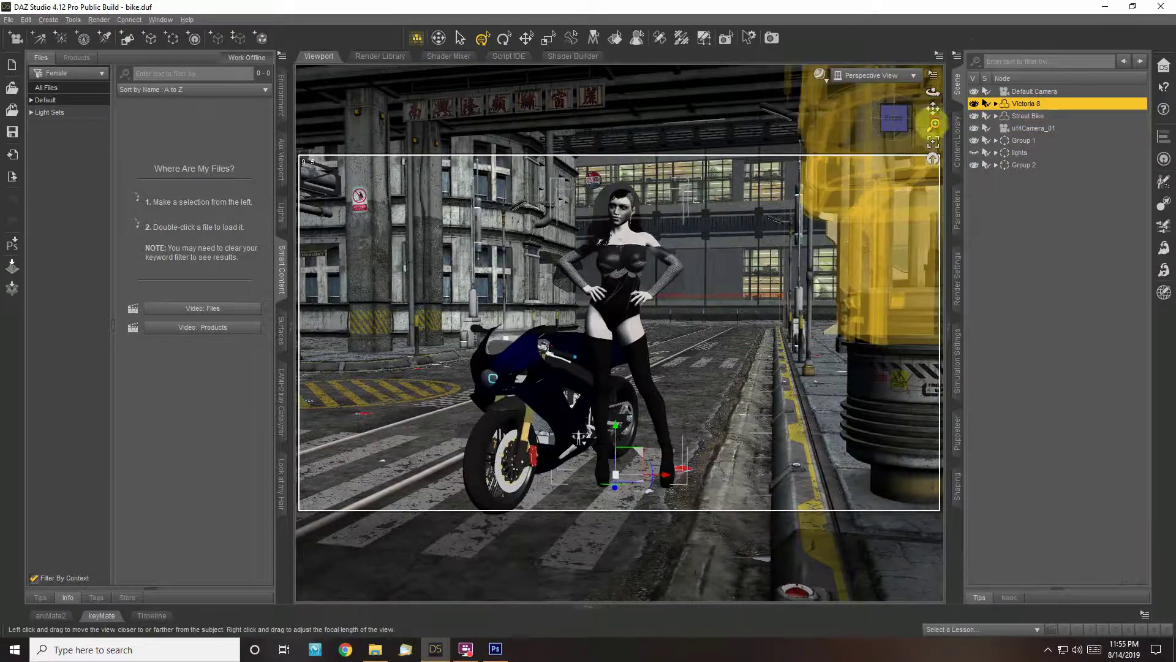
{"action": "left_click_drag", "start_coordinate": [932, 120], "coordinate": [823, 104]}
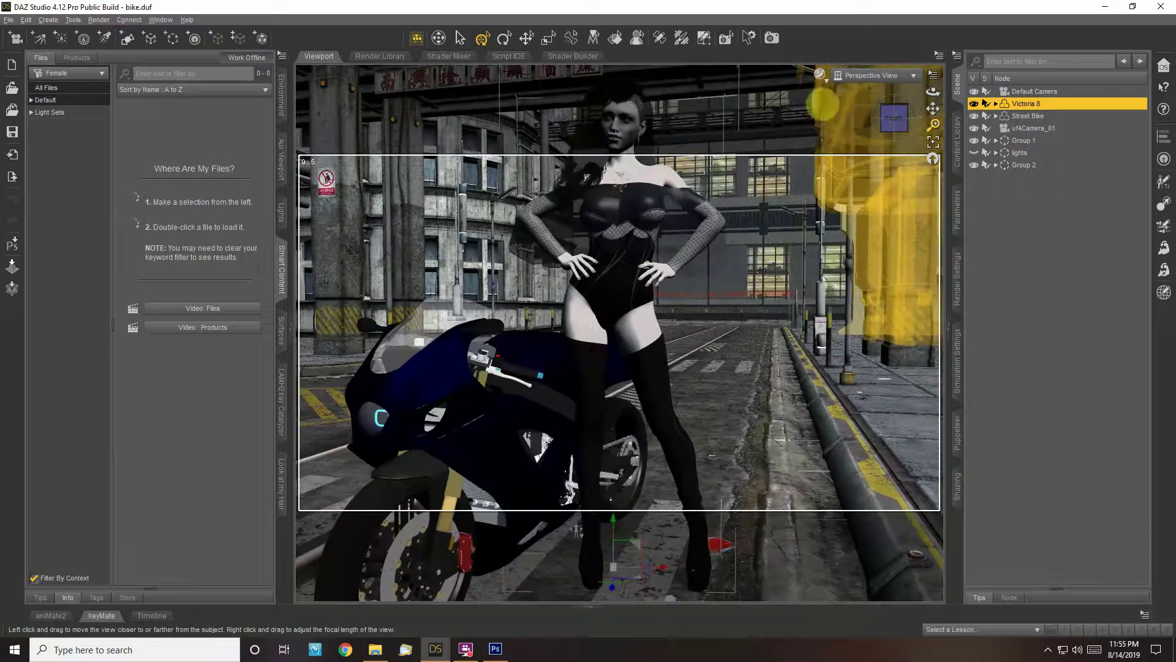
{"action": "left_click_drag", "start_coordinate": [932, 110], "coordinate": [939, 105]}
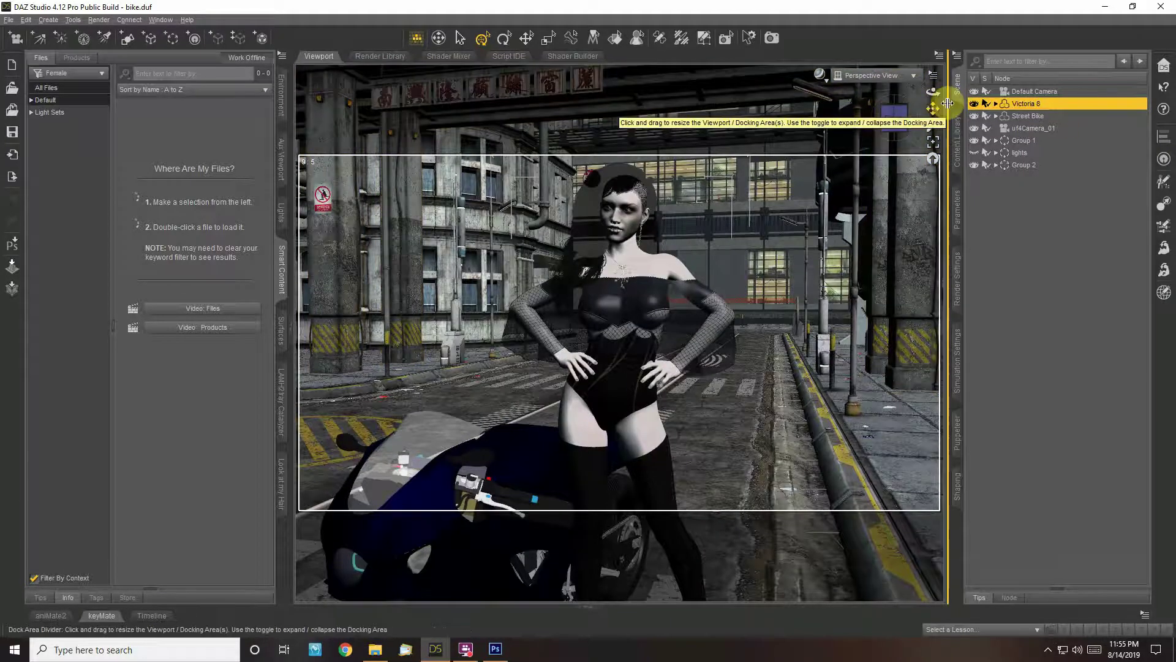
Browse the content library to the Genesis 8 Female characters and look through the G3 to G8 folder.
{"action": "left_click", "coordinate": [959, 139]}
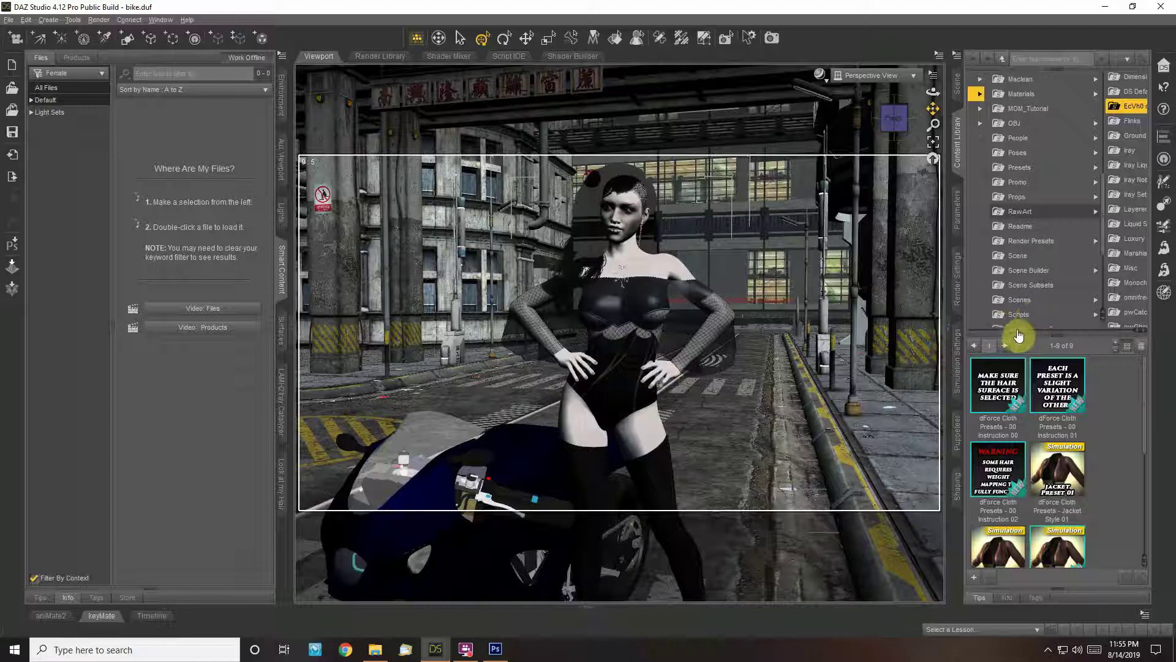
{"action": "left_click_drag", "start_coordinate": [1017, 331], "coordinate": [998, 332]}
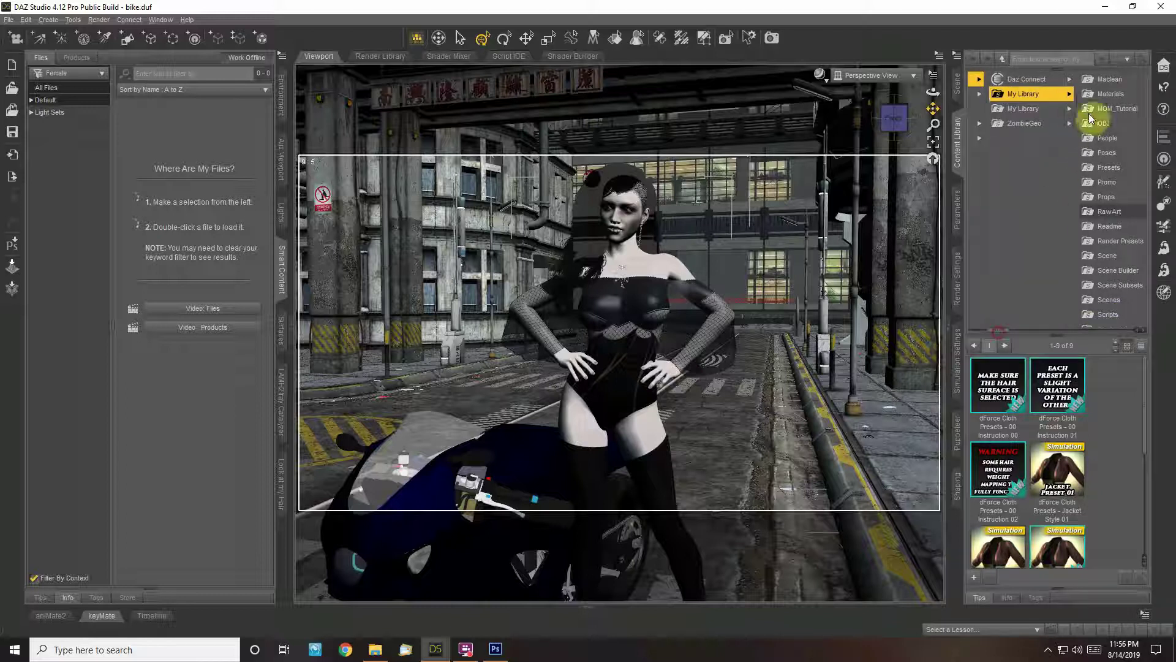
{"action": "left_click", "coordinate": [1106, 137]}
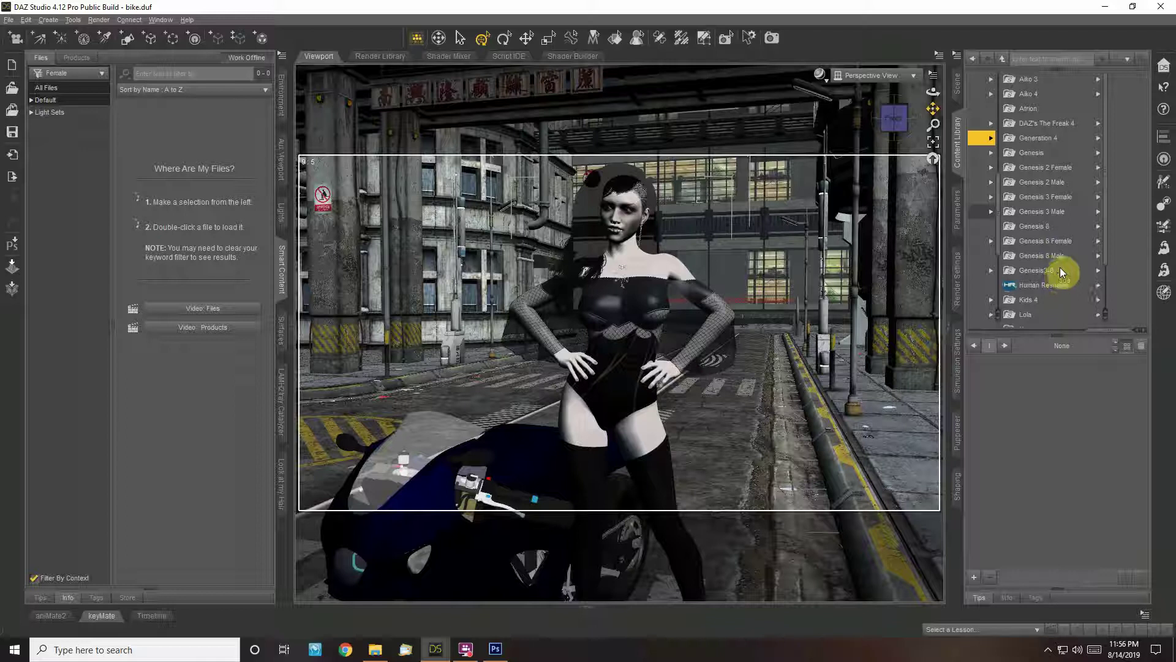
{"action": "left_click", "coordinate": [1065, 241]}
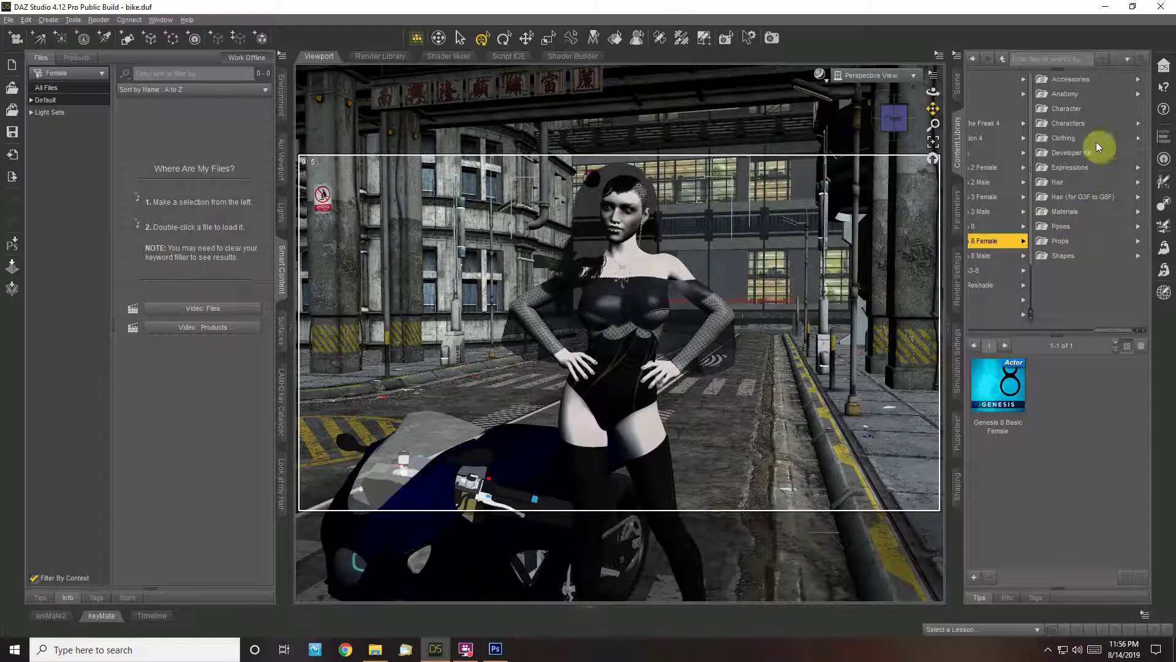
{"action": "left_click", "coordinate": [1087, 120]}
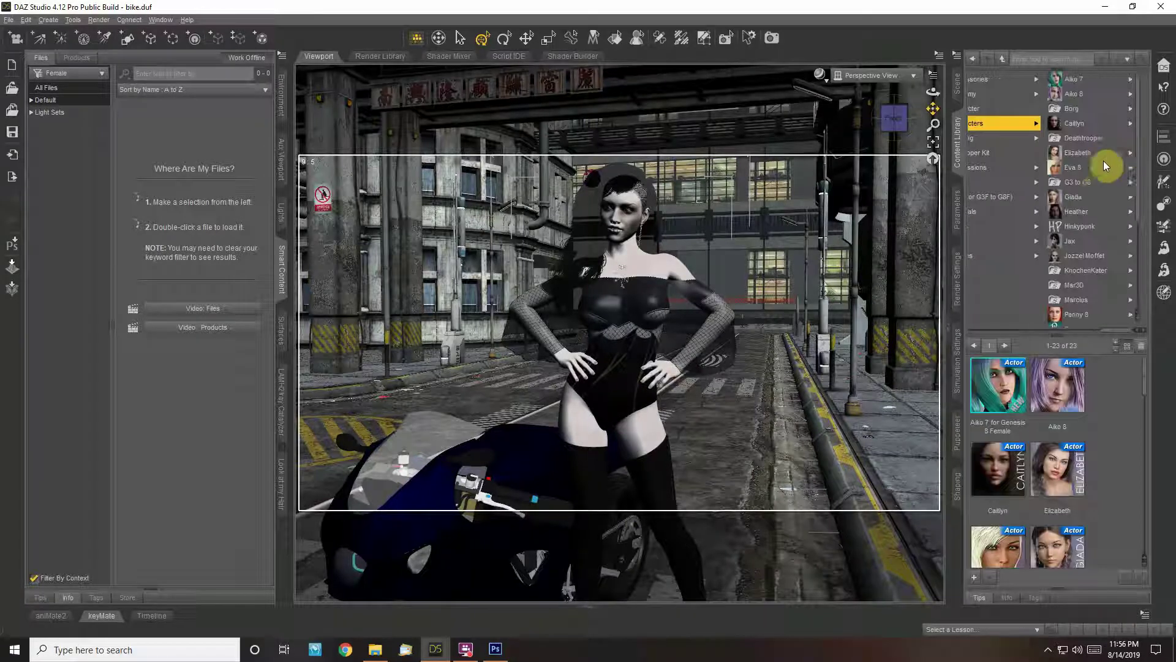
{"action": "left_click", "coordinate": [1089, 173]}
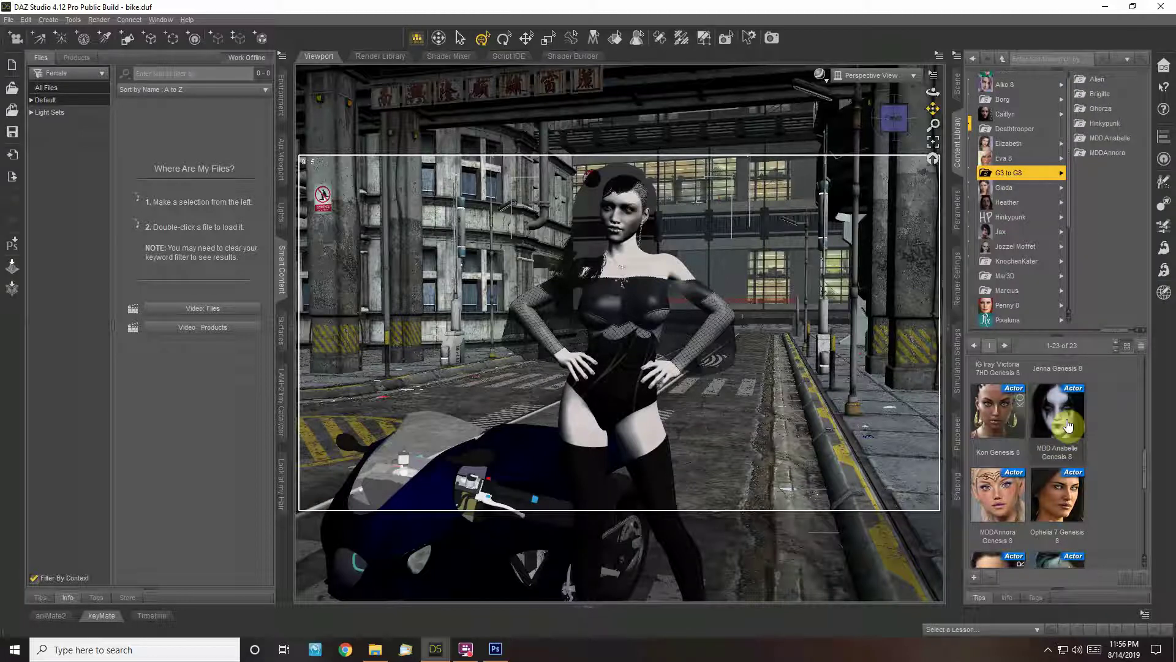
Look through the MDD Anabelle IRAY materials, including the full and makeup presets.
{"action": "left_click", "coordinate": [1116, 138]}
{"action": "left_click", "coordinate": [1066, 82]}
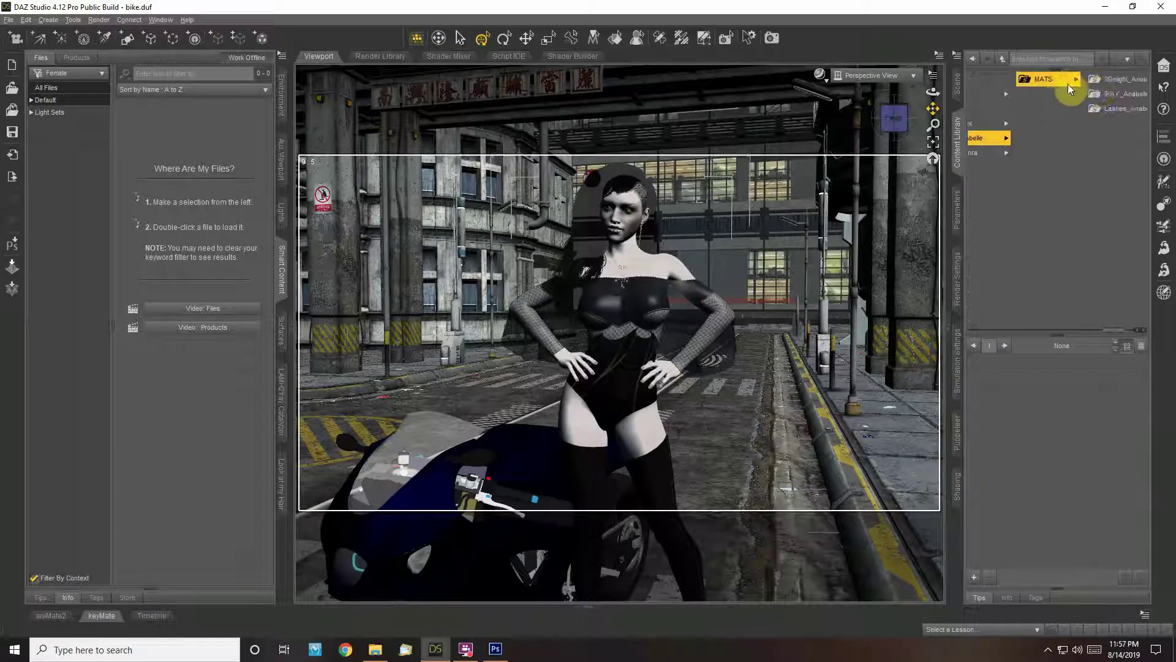
{"action": "left_click", "coordinate": [1122, 95]}
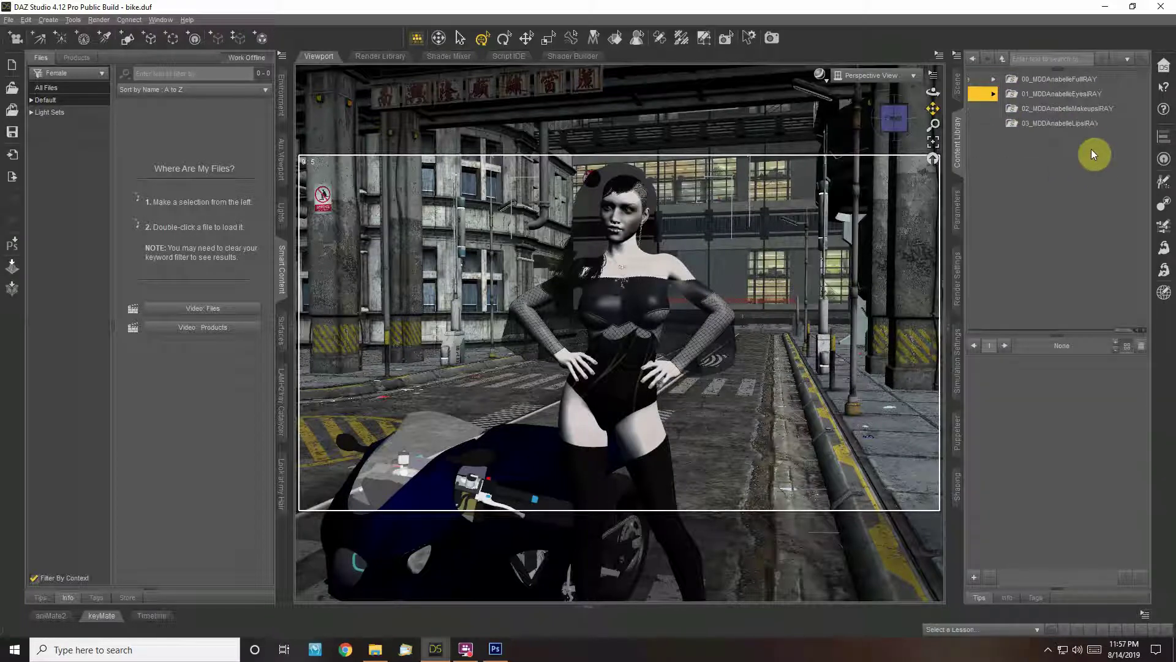
{"action": "left_click", "coordinate": [1055, 78]}
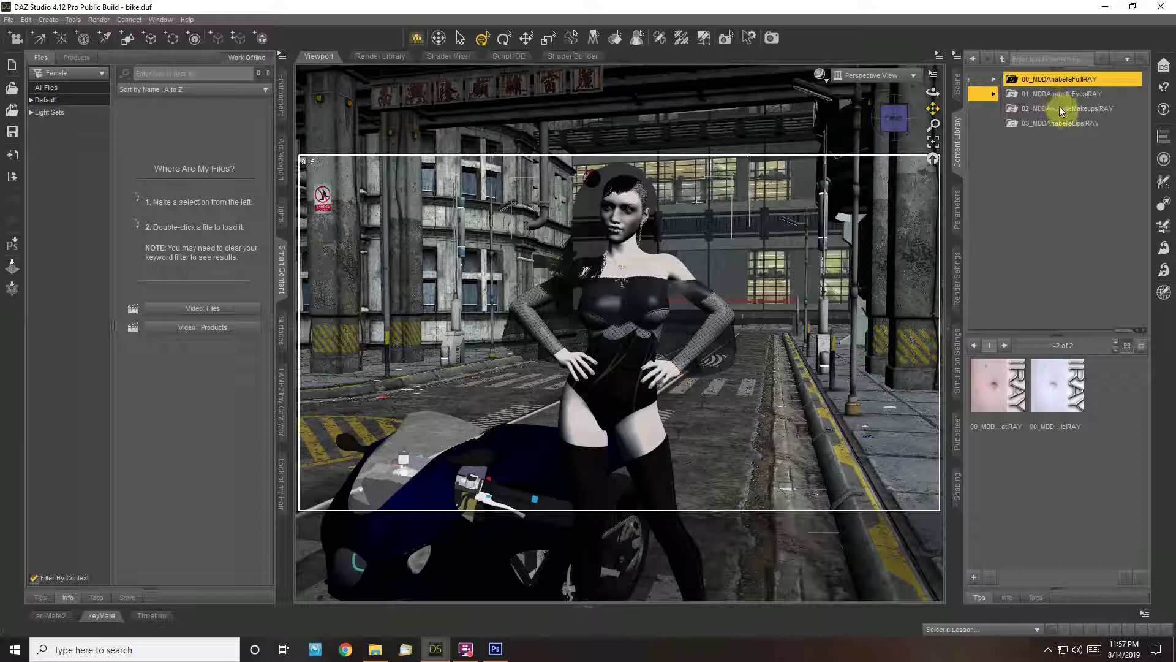
{"action": "left_click", "coordinate": [1061, 109]}
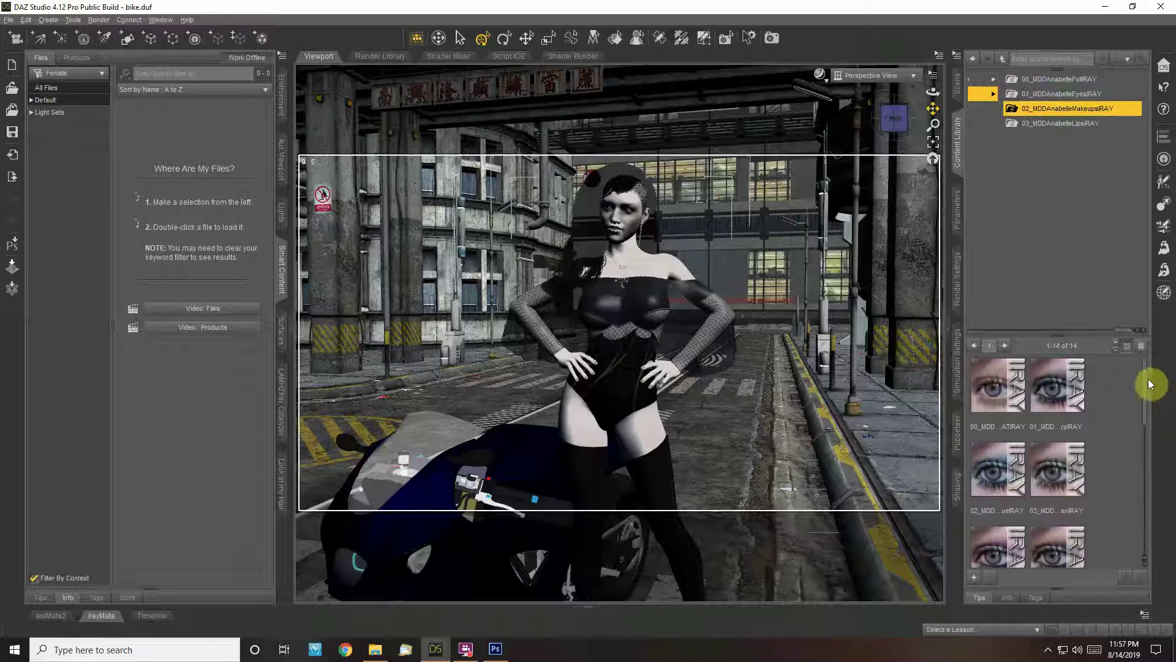
{"action": "left_click_drag", "start_coordinate": [1148, 384], "coordinate": [1150, 486]}
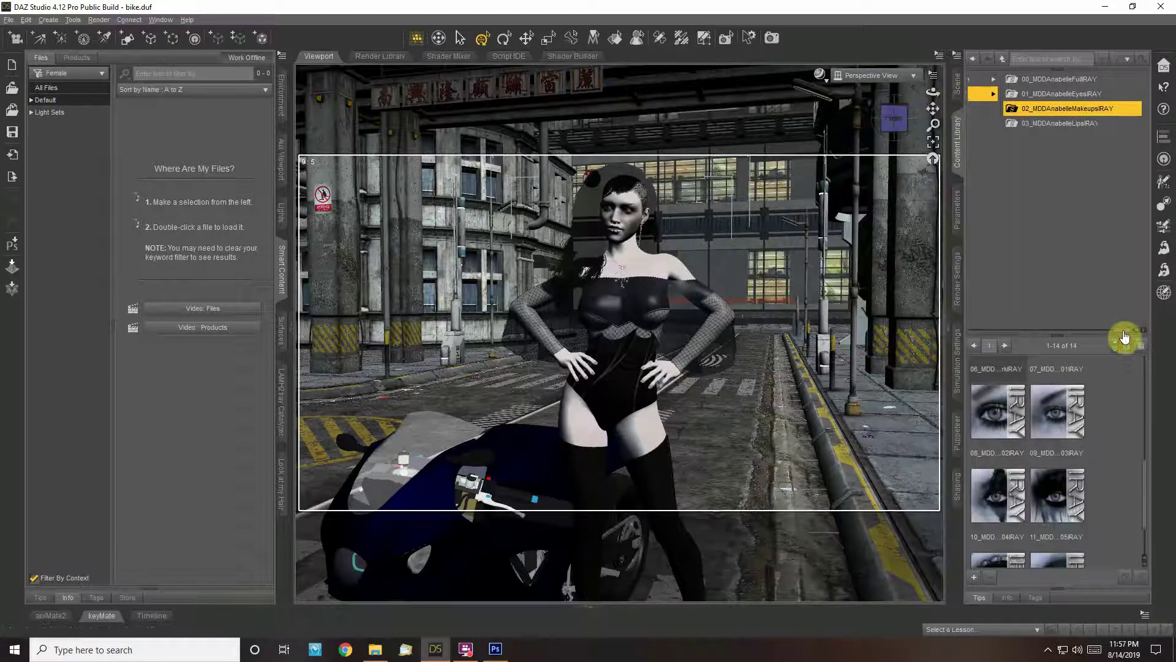
Go back to the Genesis 8 Female folder and find the LilFlame folder among its clothing.
{"action": "left_click_drag", "start_coordinate": [1125, 335], "coordinate": [1037, 336]}
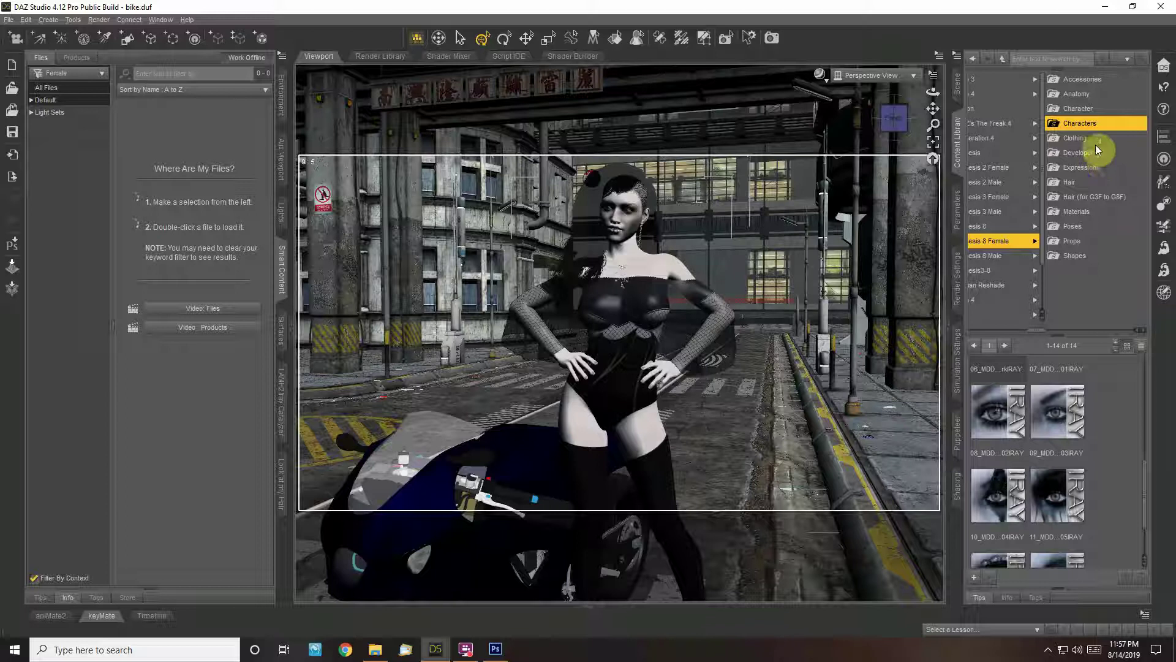
{"action": "left_click", "coordinate": [1096, 143]}
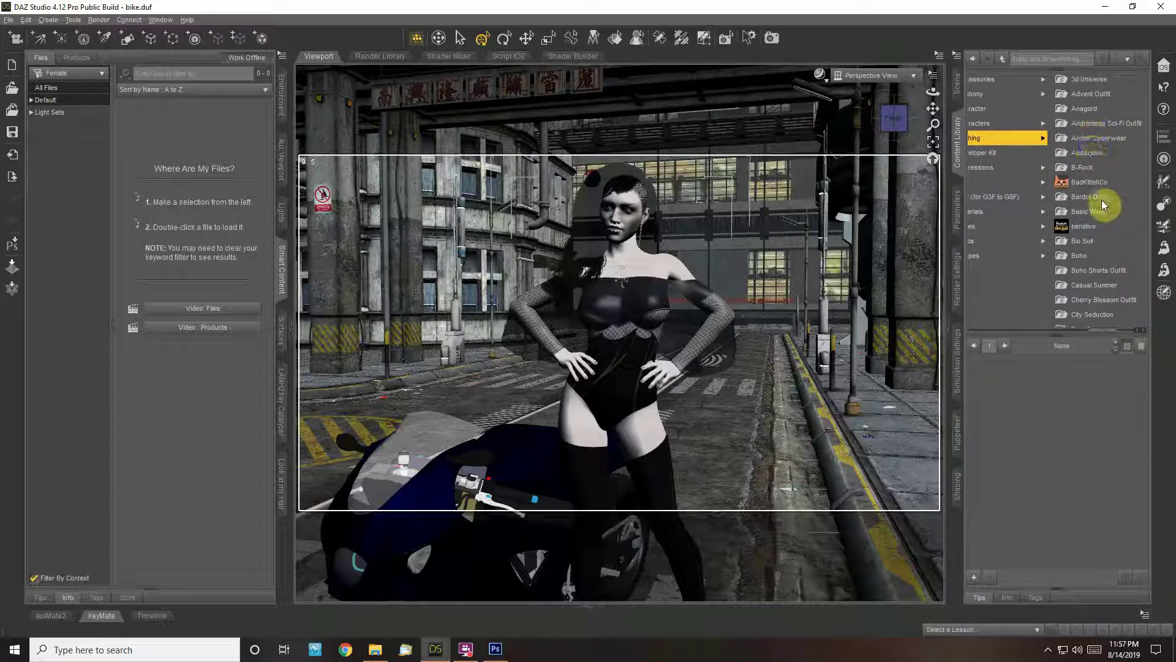
{"action": "scroll", "coordinate": [1101, 199], "scroll_direction": "down", "scroll_amount": 8}
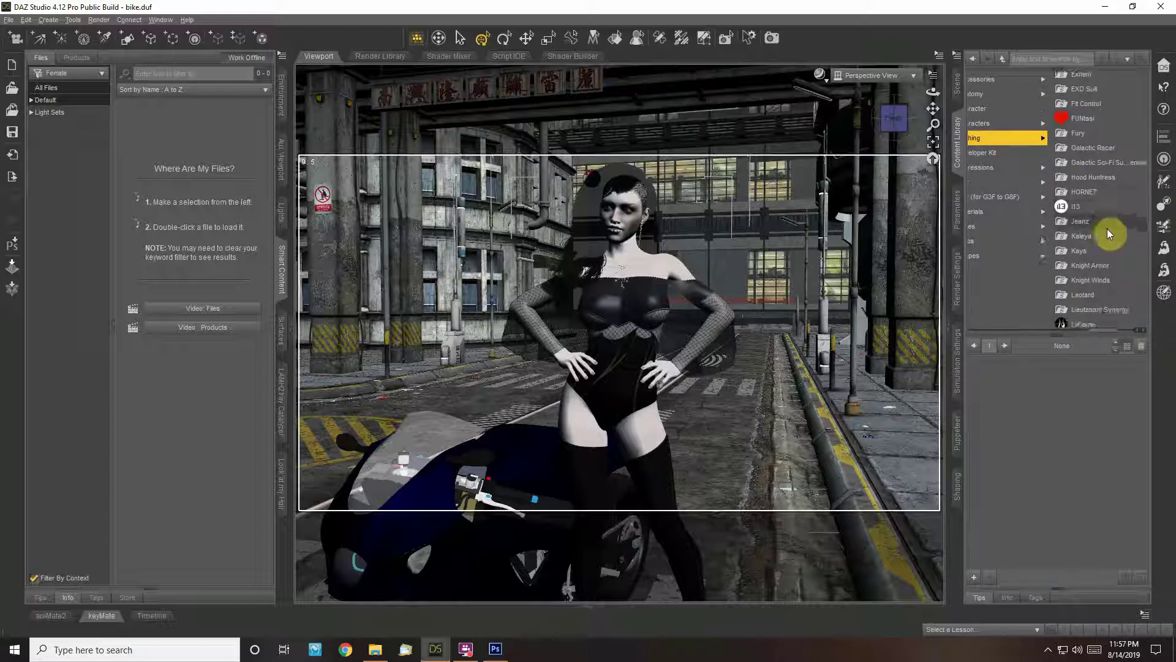
{"action": "scroll", "coordinate": [1108, 229], "scroll_direction": "down", "scroll_amount": 3}
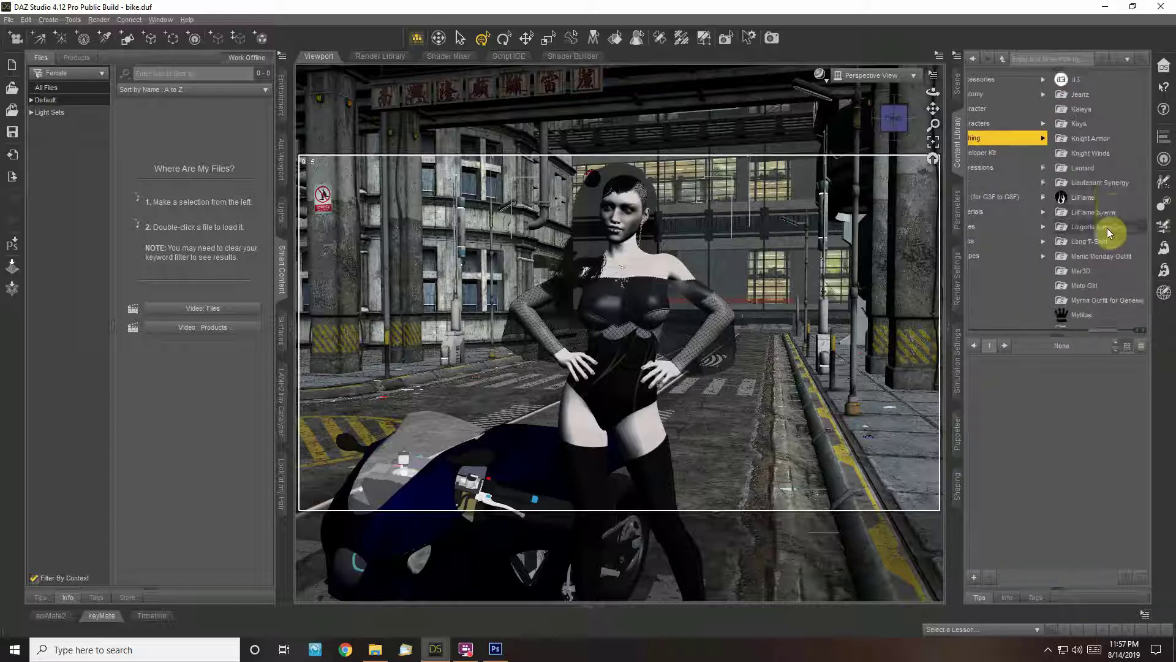
{"action": "left_click", "coordinate": [1086, 198]}
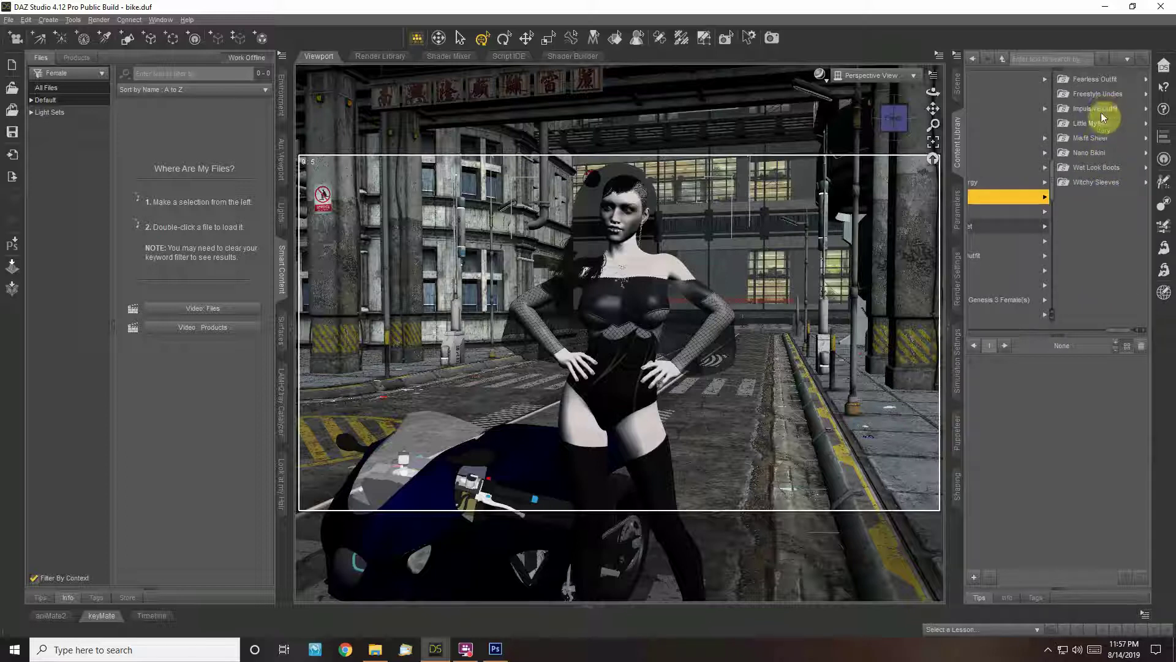
Review the LilFlame outfit folders, including Little Mystery, Wet Look Boots and Misfit Sheer, against the figure's clothing.
{"action": "left_click", "coordinate": [1099, 94]}
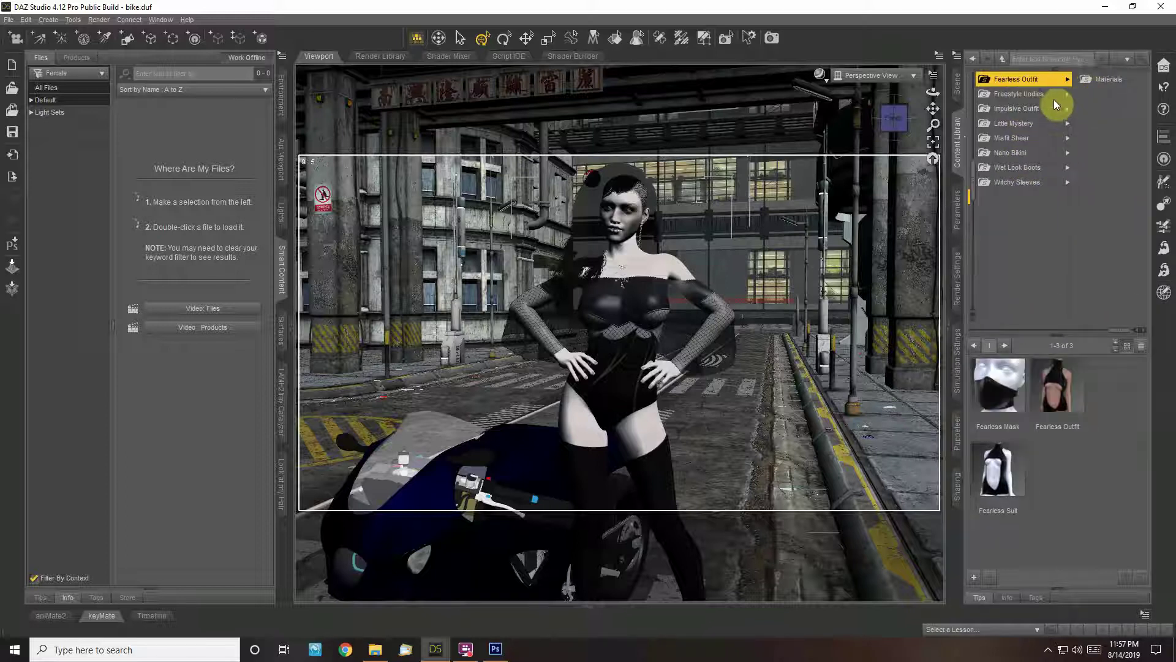
{"action": "left_click", "coordinate": [1029, 110]}
{"action": "left_click", "coordinate": [1009, 124]}
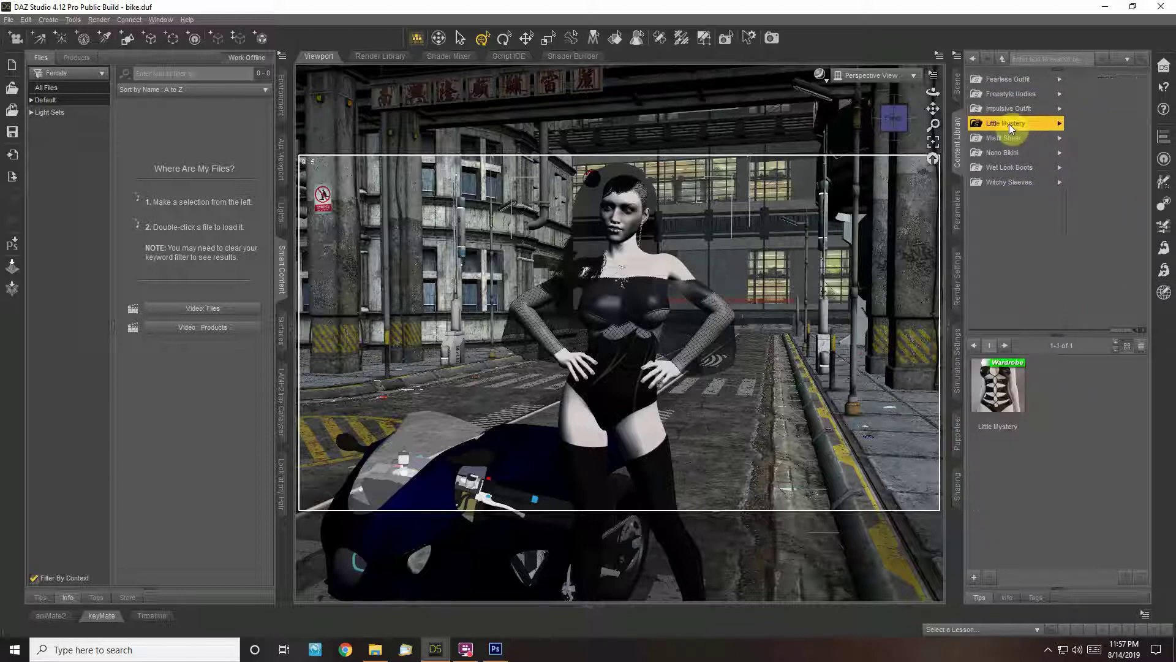
{"action": "left_click", "coordinate": [1012, 182]}
{"action": "left_click", "coordinate": [1009, 170]}
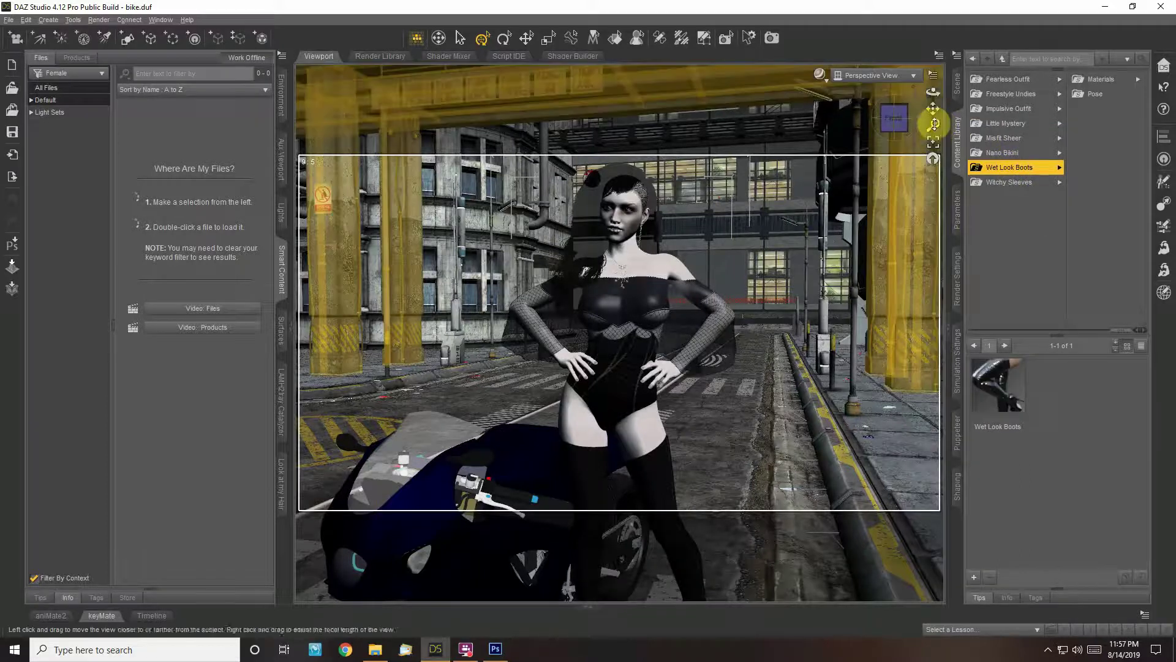
{"action": "left_click_drag", "start_coordinate": [933, 108], "coordinate": [1020, 153]}
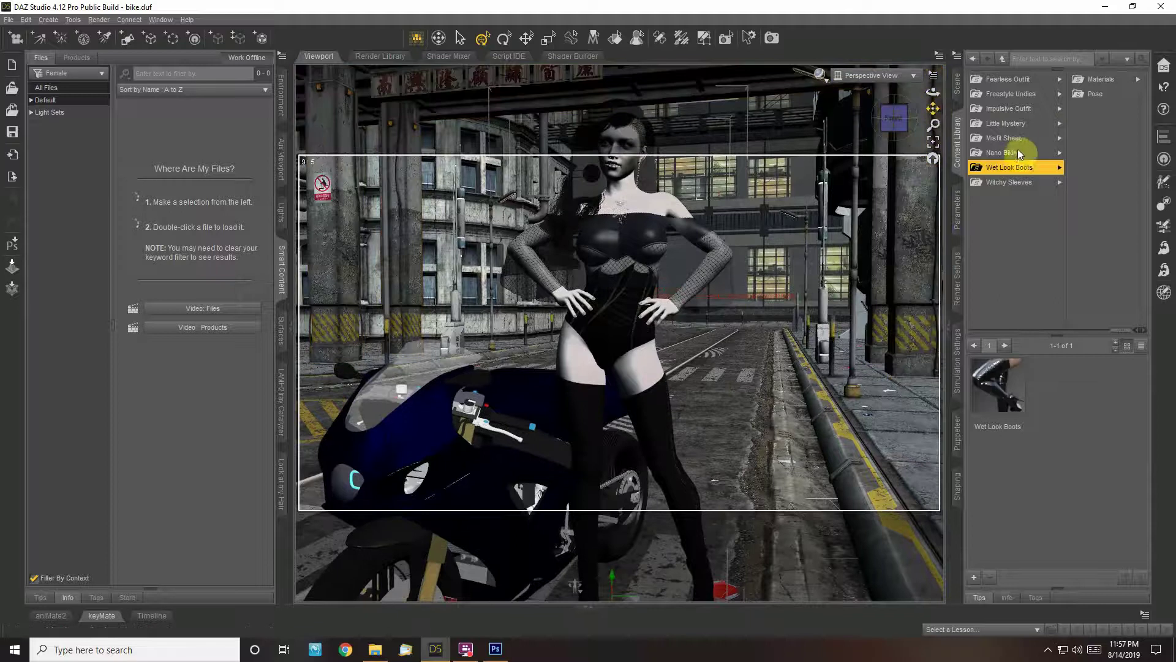
{"action": "left_click", "coordinate": [1019, 139]}
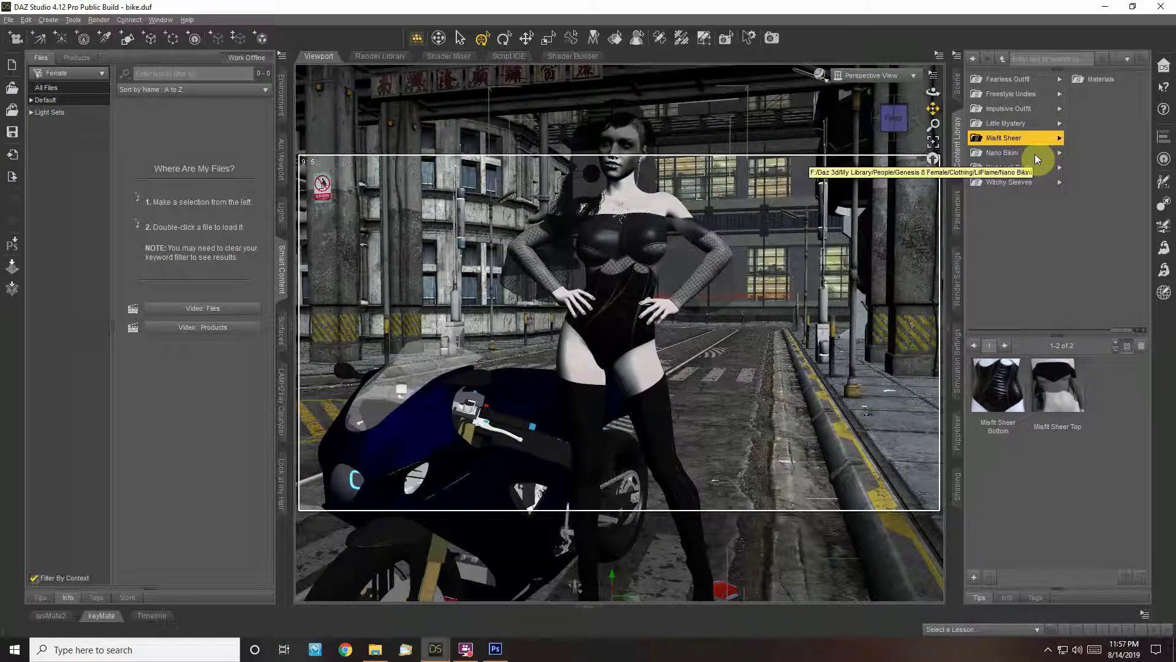
Frame the whole figure with the bike and switch the viewport to Default Camera.
{"action": "left_click_drag", "start_coordinate": [933, 124], "coordinate": [625, 236]}
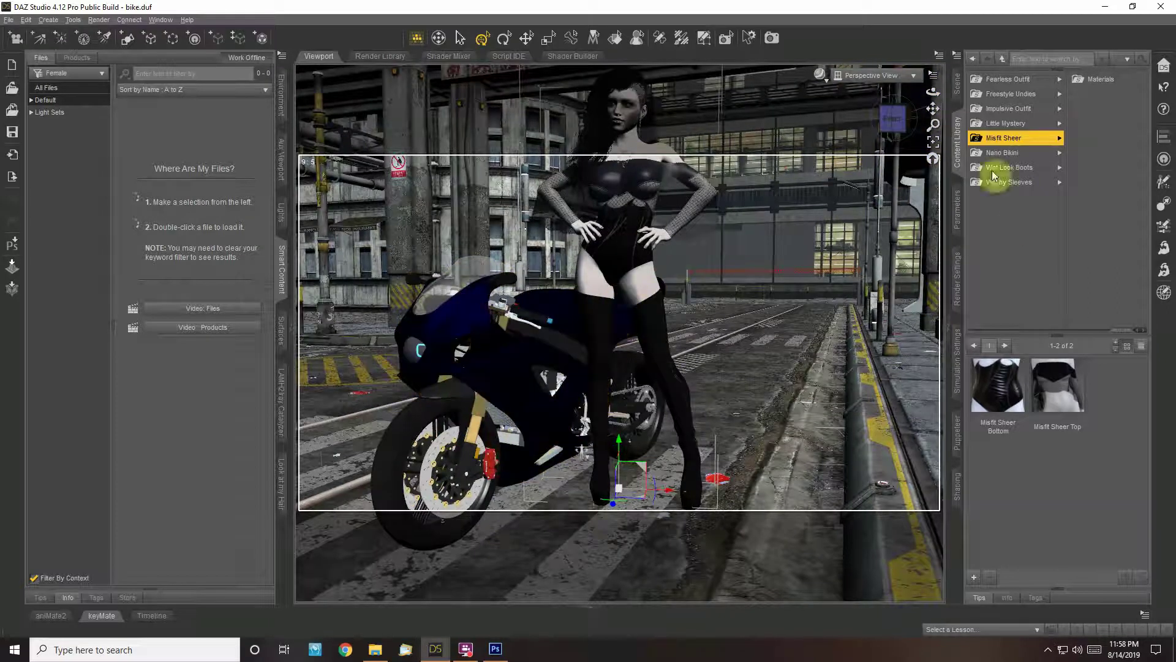
{"action": "left_click_drag", "start_coordinate": [935, 92], "coordinate": [925, 84]}
{"action": "left_click", "coordinate": [873, 75]}
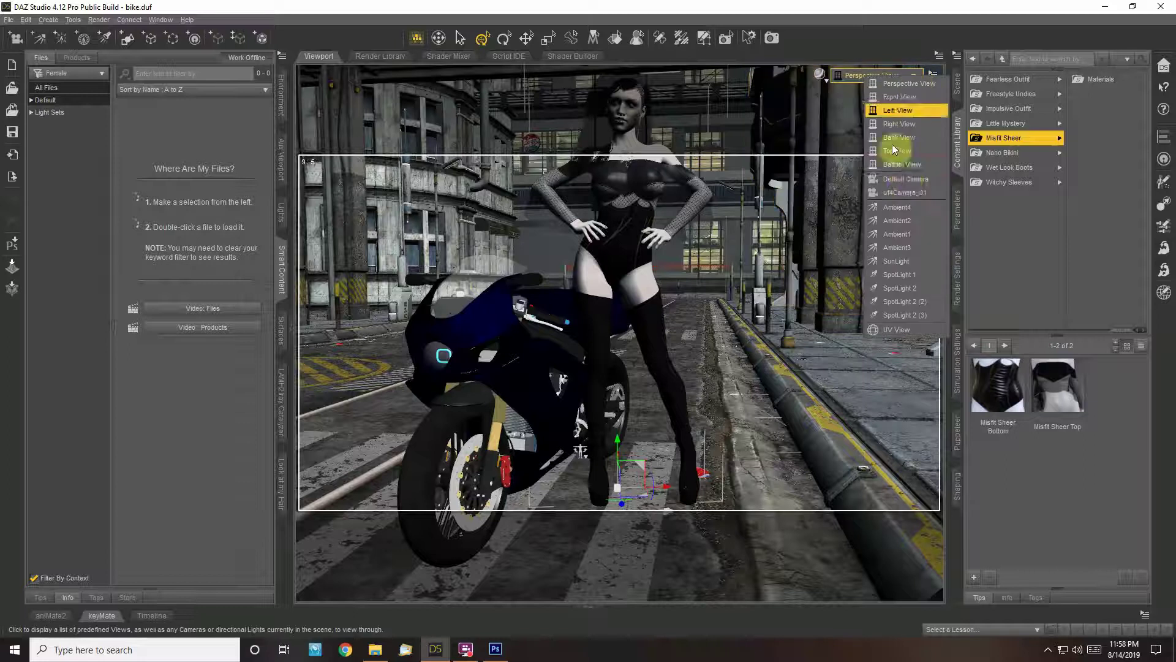
{"action": "left_click", "coordinate": [906, 179]}
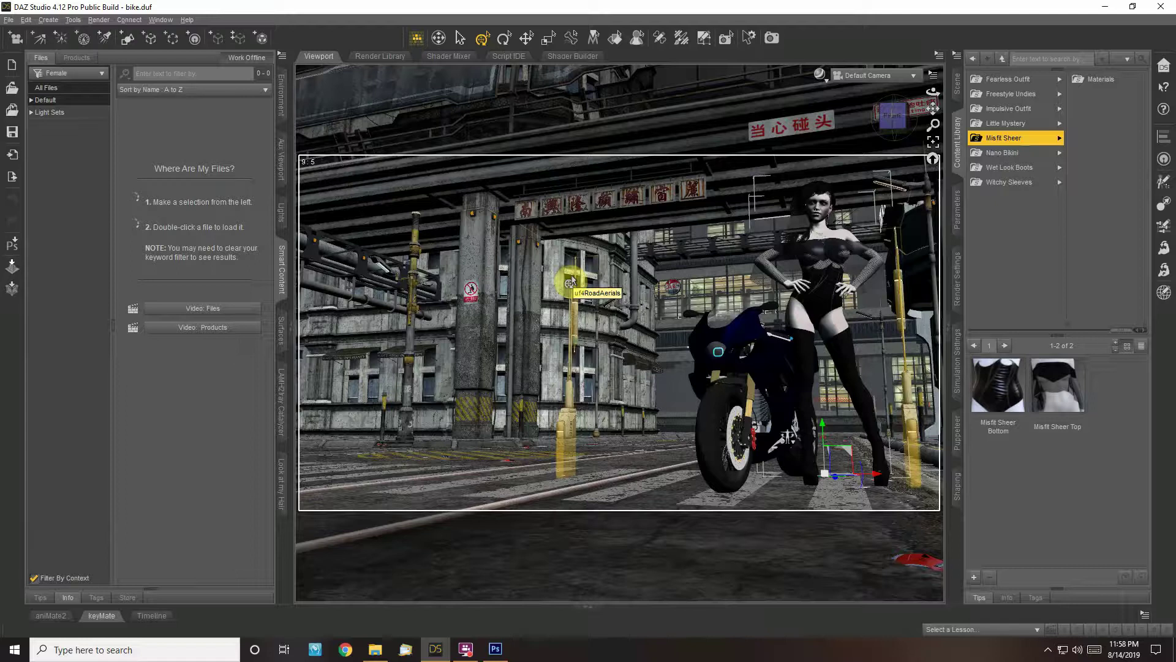
Make the lights group visible and hide Group 1 and Group 2 in the scene.
{"action": "left_click", "coordinate": [958, 89]}
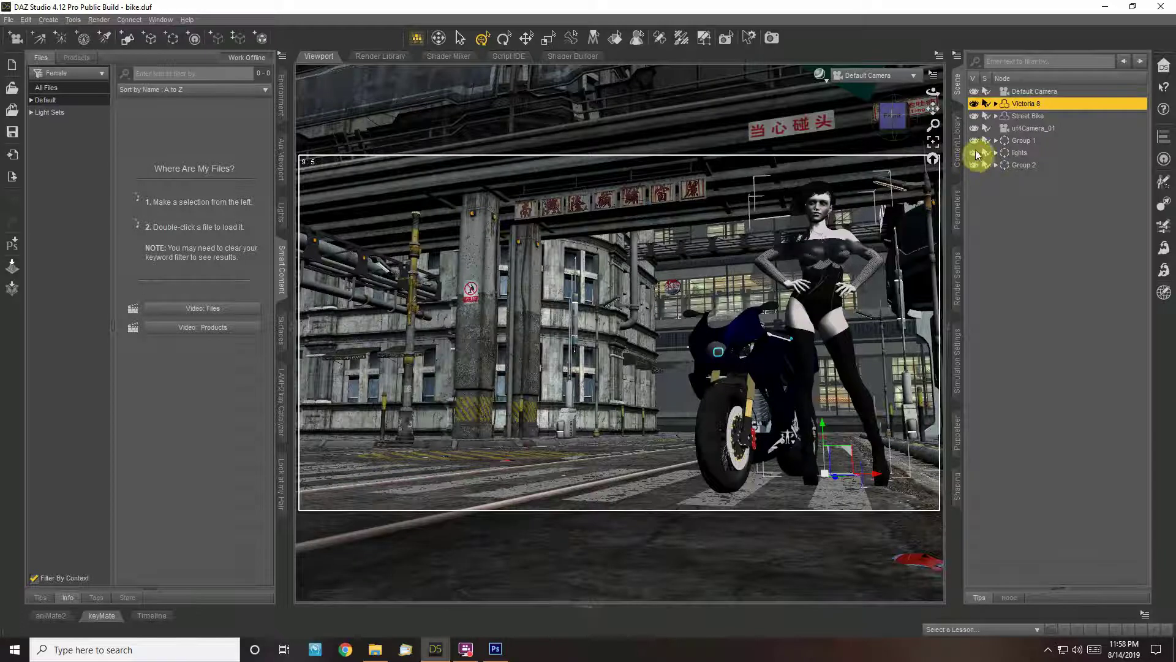
{"action": "left_click", "coordinate": [974, 141]}
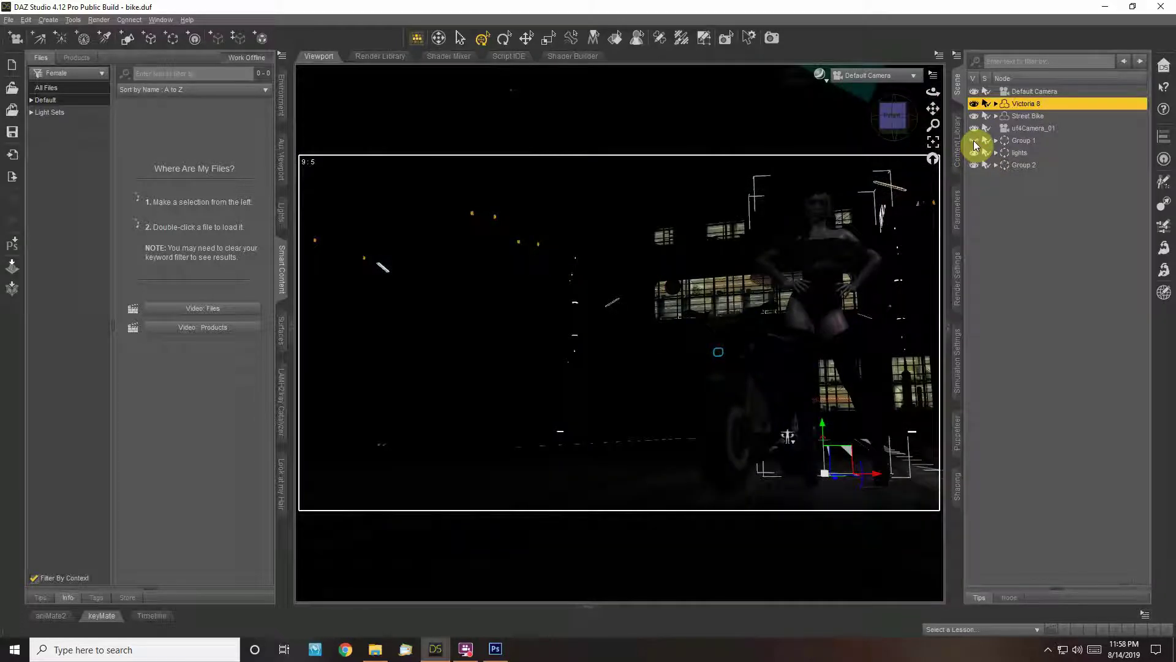
{"action": "left_click", "coordinate": [975, 166]}
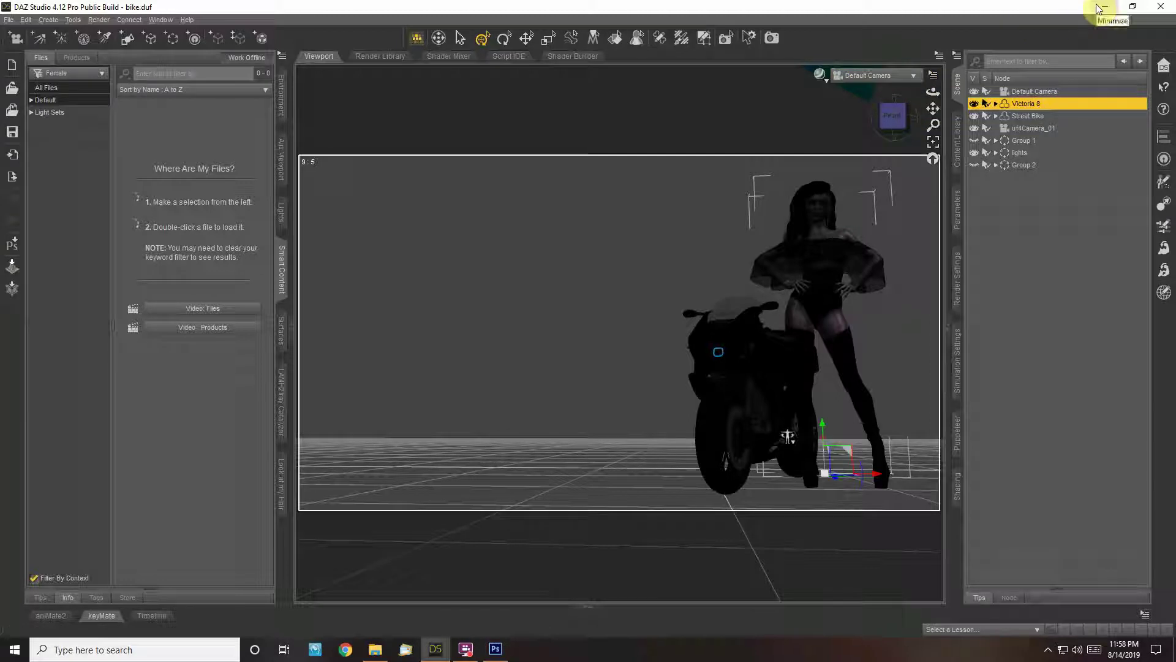
Switch to Photoshop, start opening an image, enlarge the file dialog and go up to the Posters folder.
{"action": "left_click", "coordinate": [495, 649]}
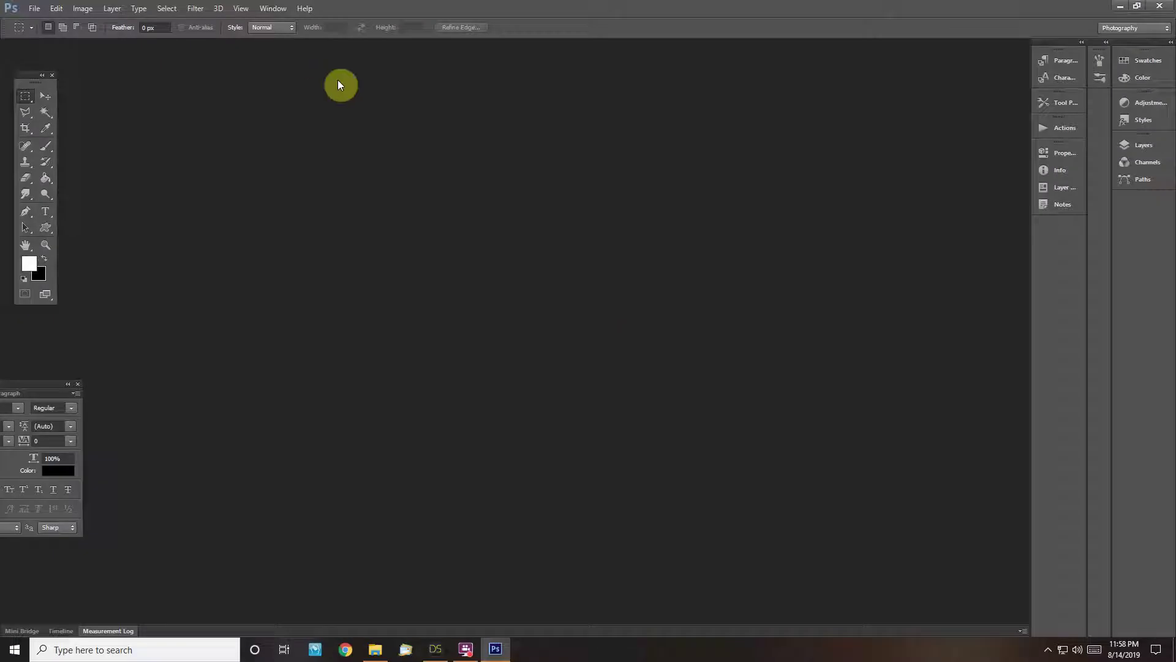
{"action": "left_click", "coordinate": [34, 9]}
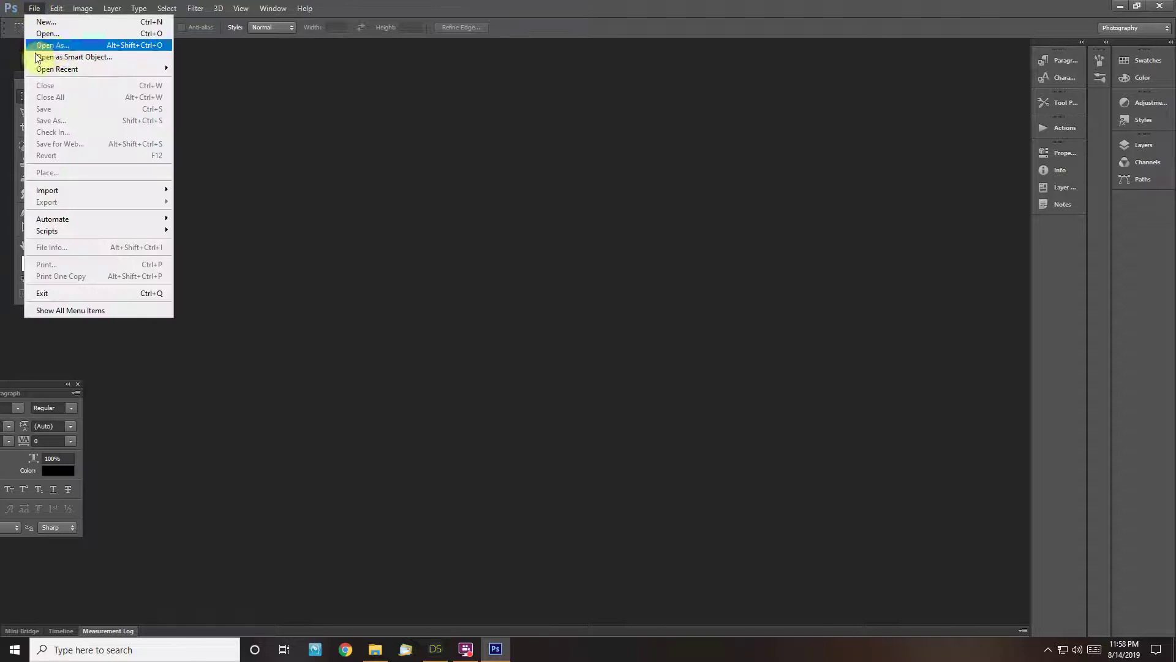
{"action": "left_click", "coordinate": [46, 34]}
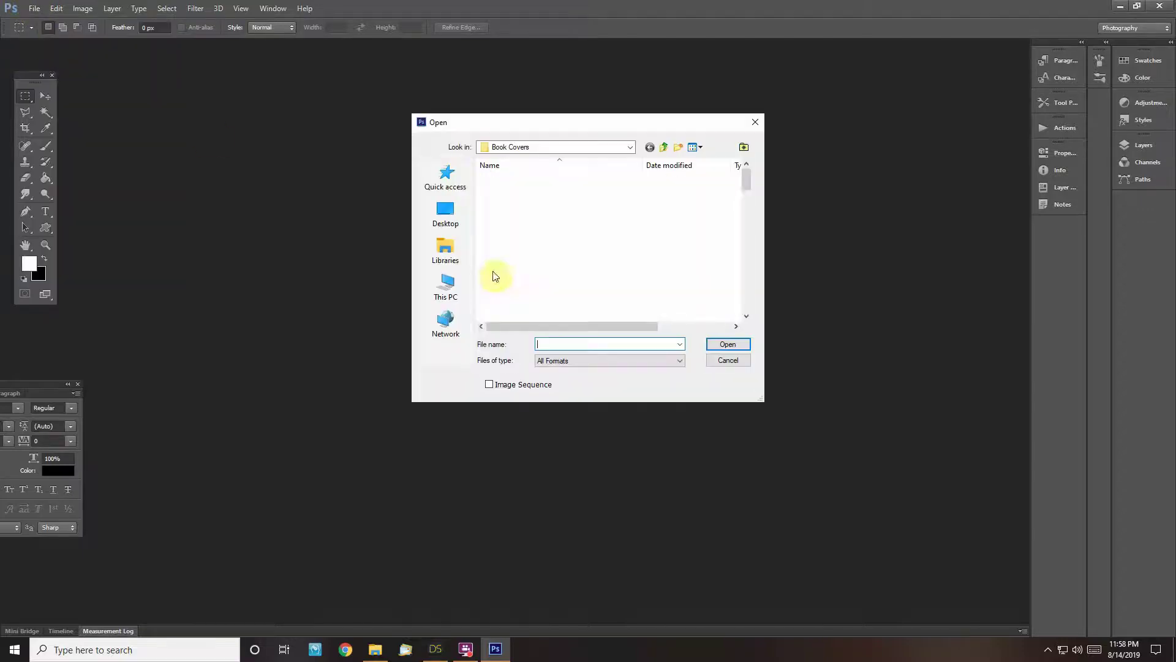
{"action": "left_click_drag", "start_coordinate": [481, 123], "coordinate": [370, 103]}
{"action": "left_click_drag", "start_coordinate": [649, 378], "coordinate": [915, 419]}
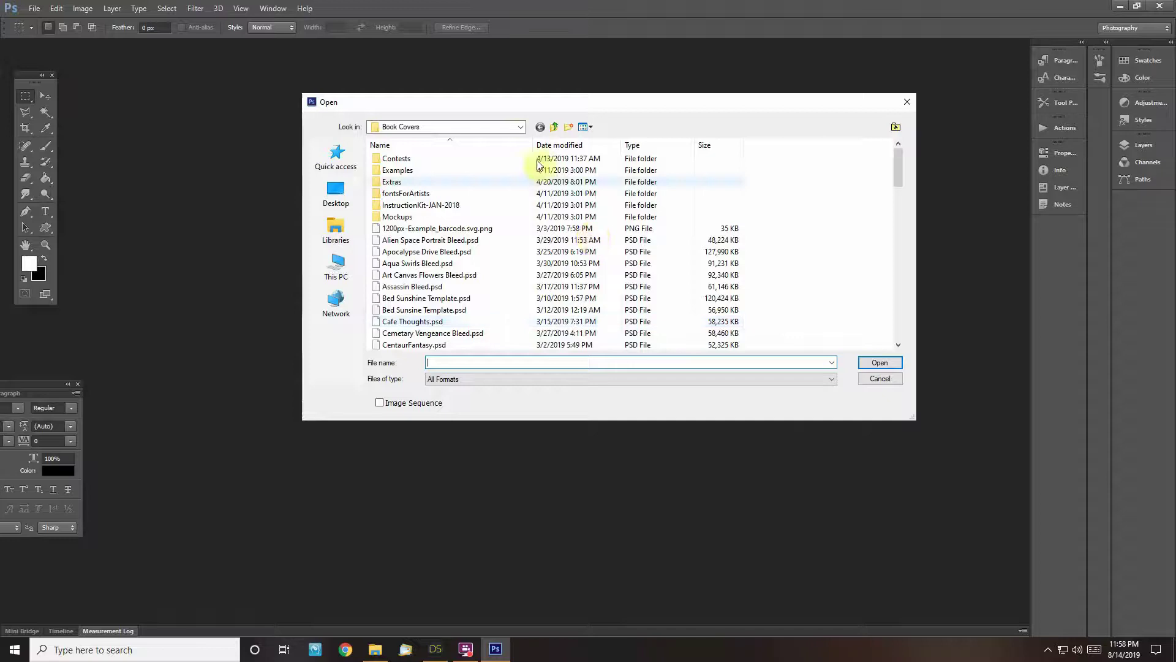
{"action": "left_click", "coordinate": [554, 128]}
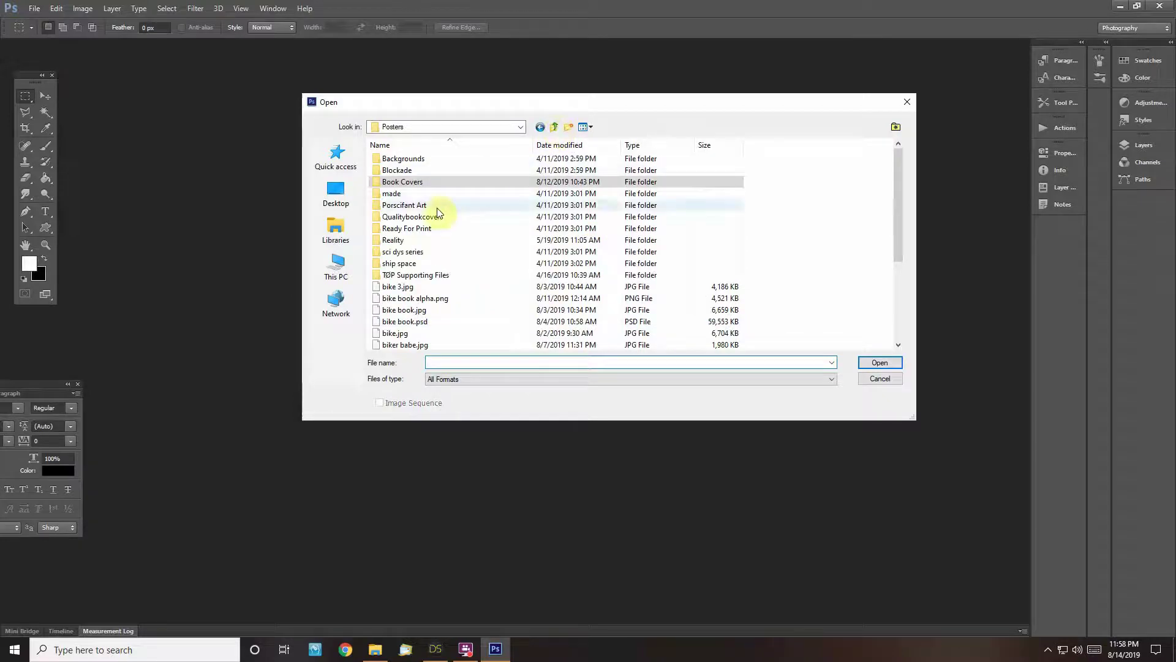
Show the Posters files as extra large icons and open bike book.jpg and bike book alpha.png together.
{"action": "scroll", "coordinate": [516, 201], "scroll_direction": "down", "scroll_amount": 3}
{"action": "left_click", "coordinate": [586, 127]}
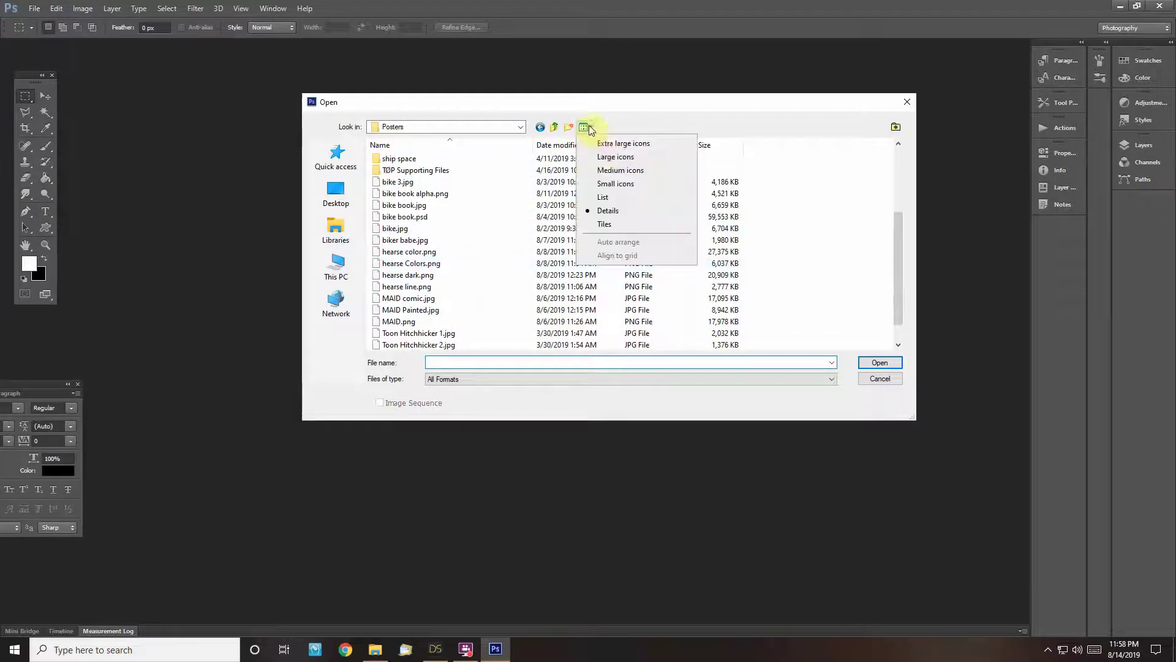
{"action": "left_click", "coordinate": [608, 147]}
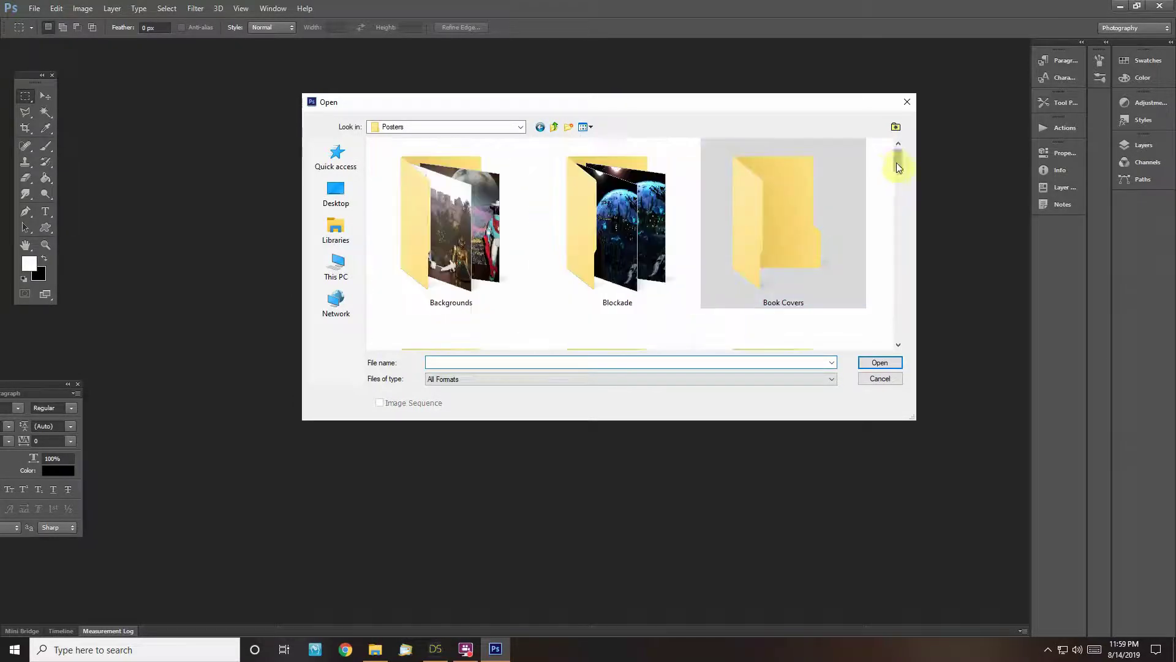
{"action": "left_click_drag", "start_coordinate": [895, 163], "coordinate": [907, 241]}
{"action": "left_click", "coordinate": [644, 295]}
{"action": "left_click", "coordinate": [481, 270], "text": "ctrl"}
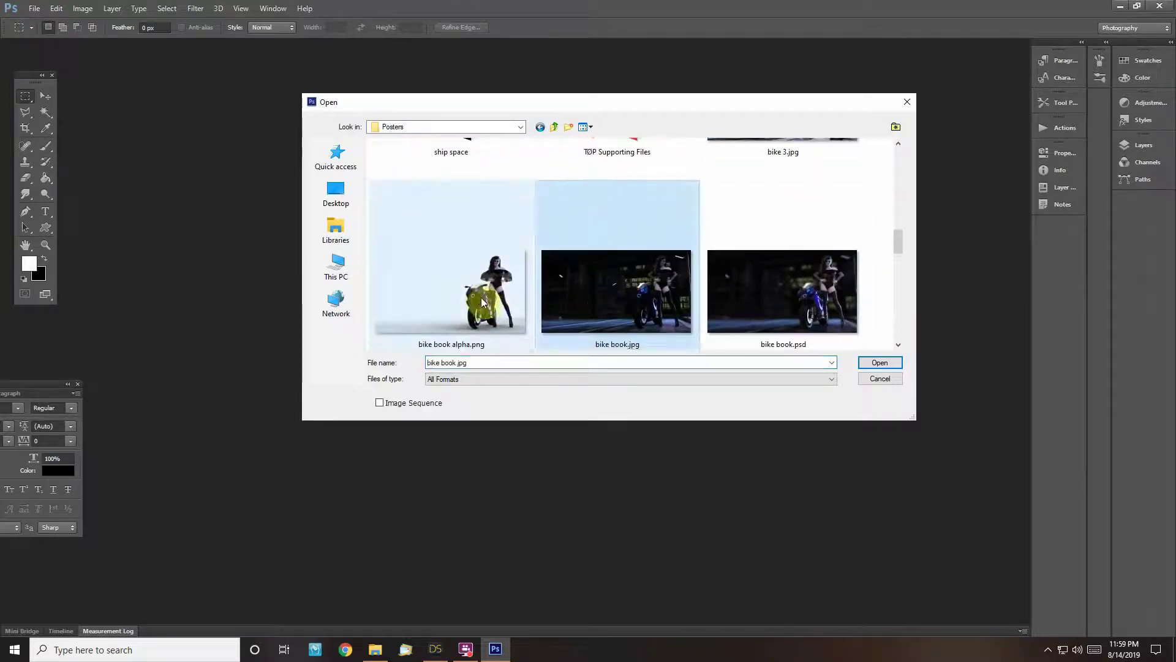
{"action": "left_click", "coordinate": [876, 363]}
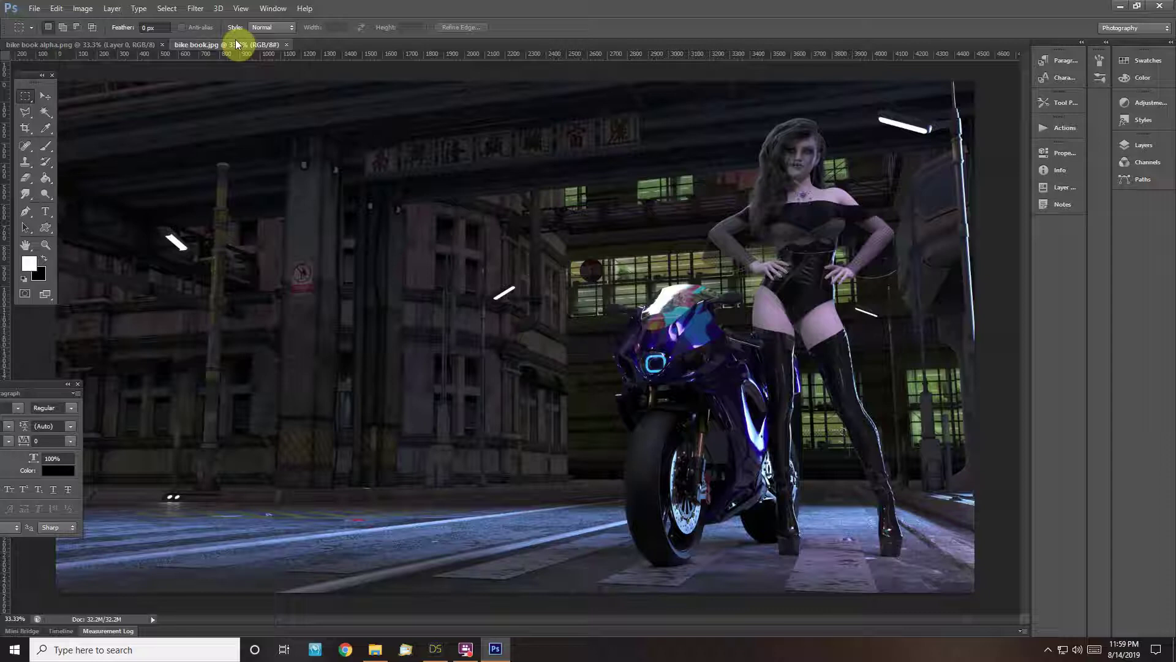
Copy the whole bike book alpha.png image into bike book.jpg as a new layer and align it over the original figure and bike.
{"action": "left_click", "coordinate": [121, 45]}
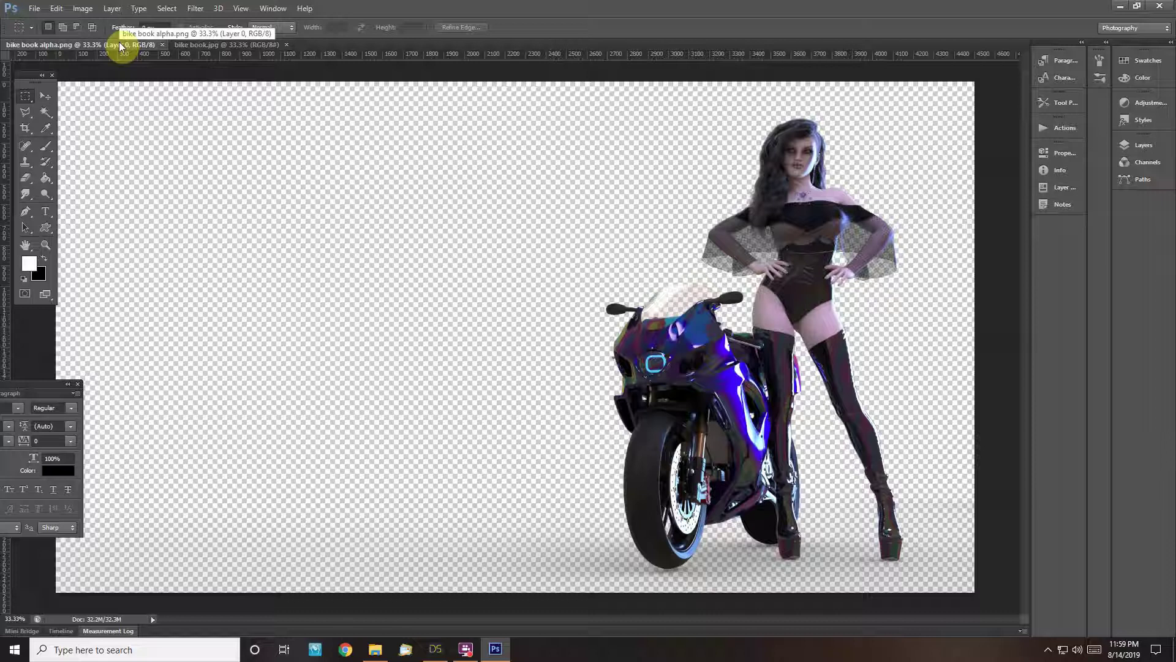
{"action": "key", "text": "ctrl+a"}
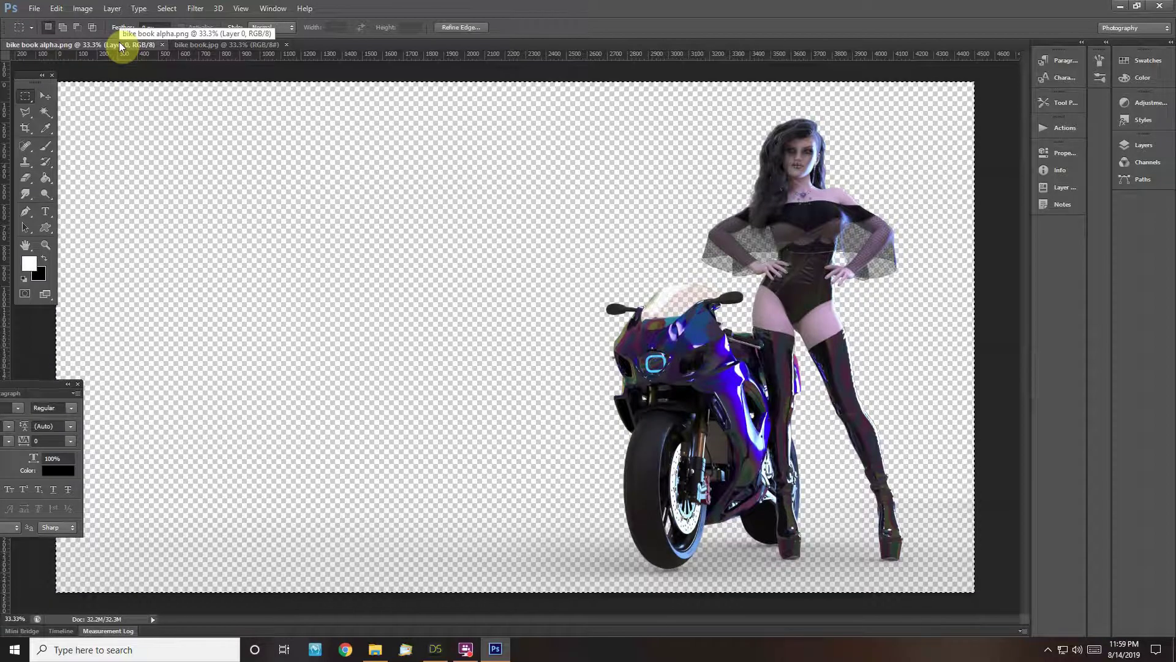
{"action": "left_click", "coordinate": [196, 46]}
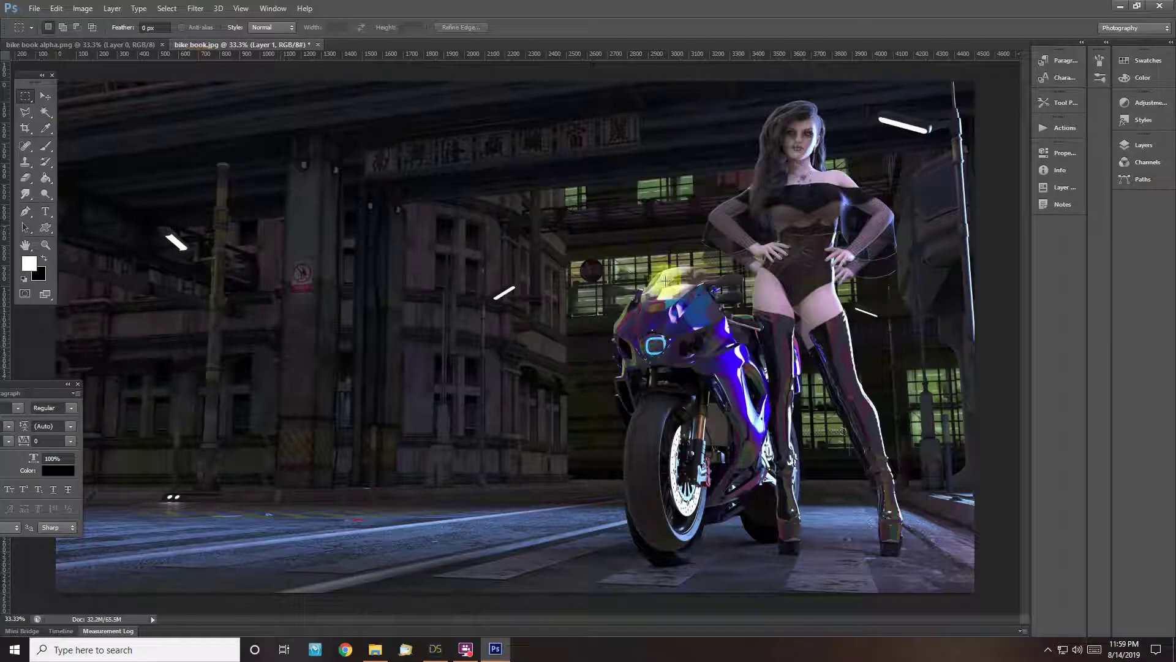
{"action": "left_click", "coordinate": [46, 96]}
{"action": "left_click_drag", "start_coordinate": [692, 336], "coordinate": [687, 345]}
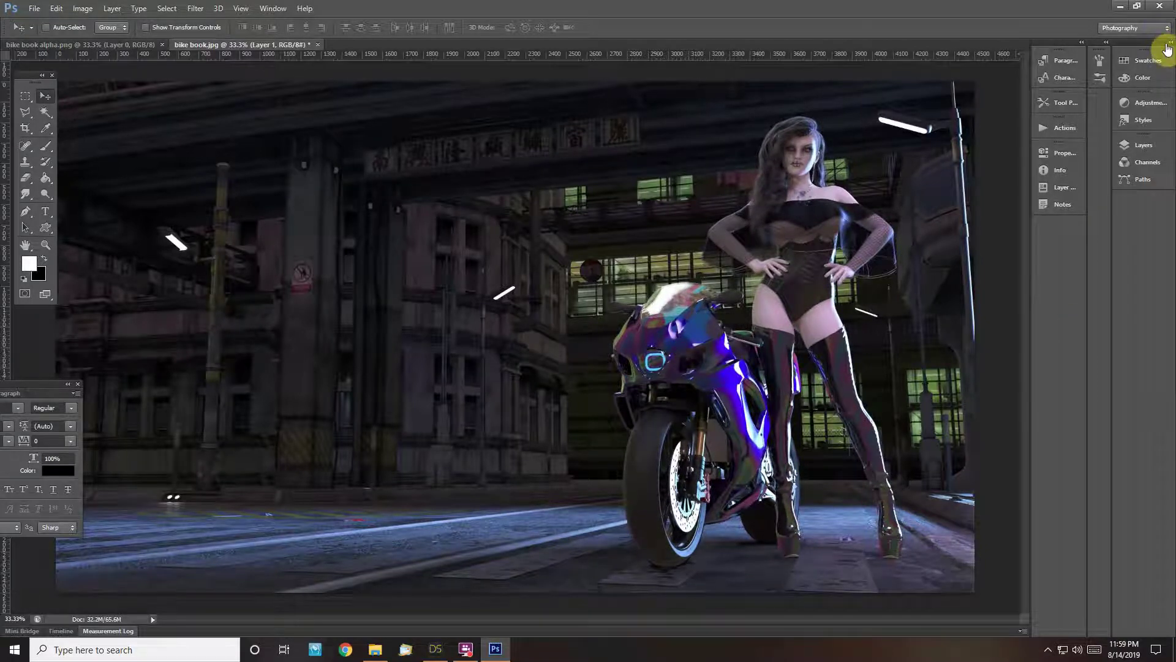
Expand the collapsed panels and duplicate the Background layer as Background copy.
{"action": "left_click", "coordinate": [1167, 42]}
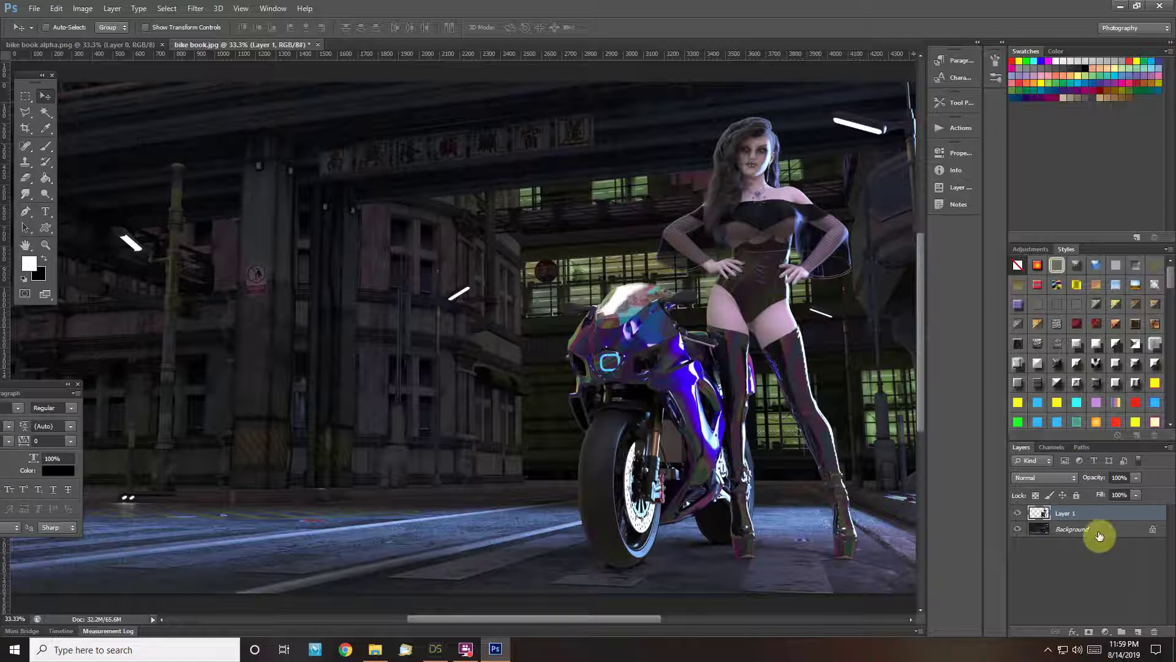
{"action": "left_click", "coordinate": [1102, 528]}
{"action": "right_click", "coordinate": [1098, 531]}
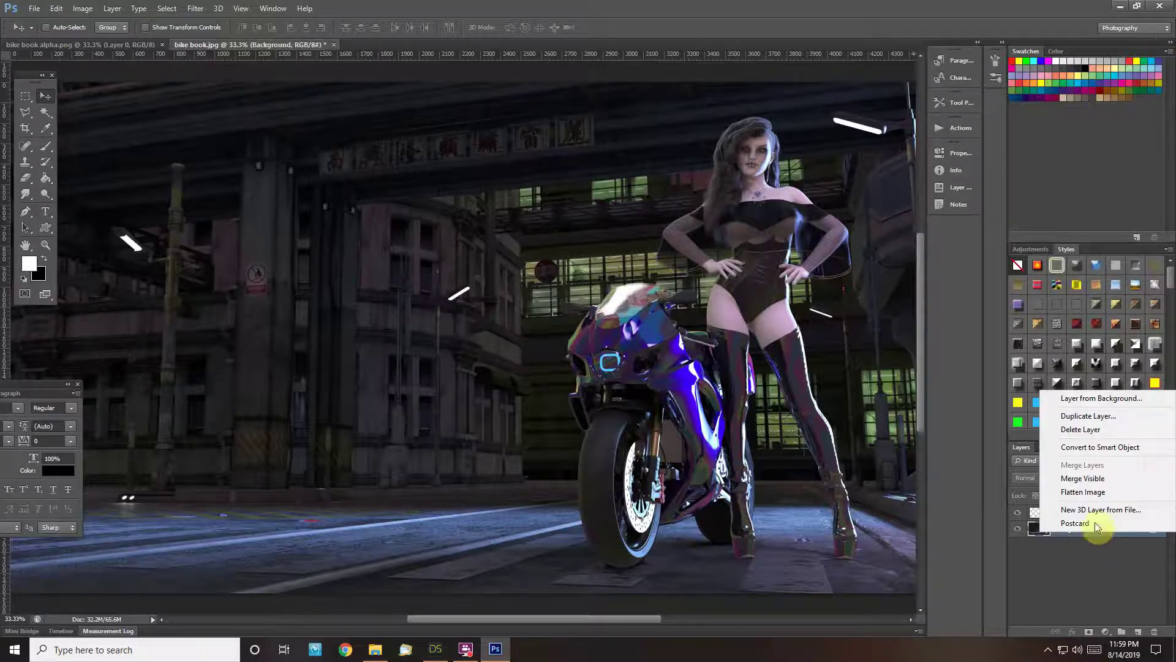
{"action": "left_click", "coordinate": [1094, 416]}
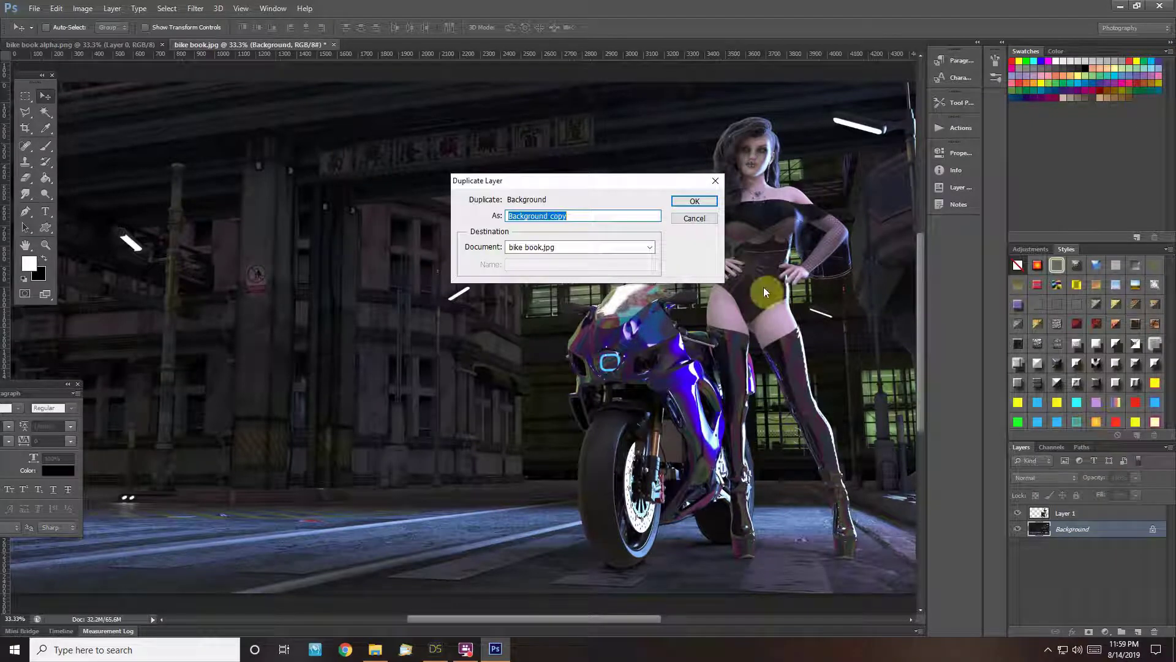
{"action": "left_click", "coordinate": [693, 201]}
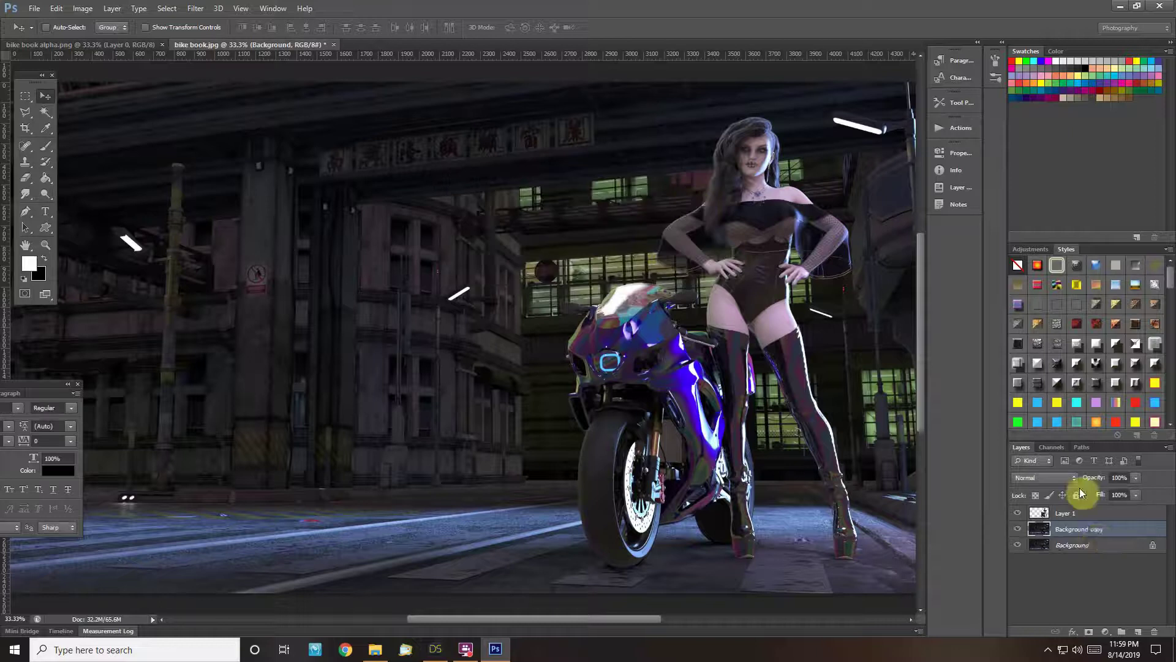
Apply a Gaussian Blur to the Background copy layer and add a layer mask to it.
{"action": "left_click", "coordinate": [196, 9]}
{"action": "mouse_move", "coordinate": [233, 133]}
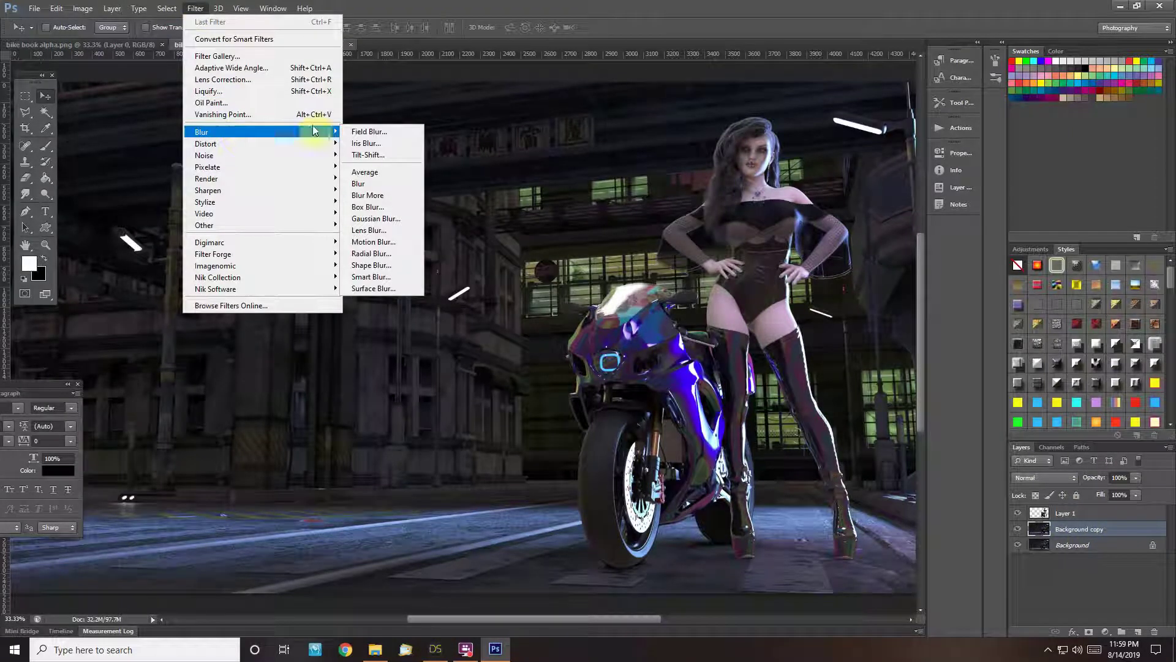
{"action": "left_click", "coordinate": [375, 219]}
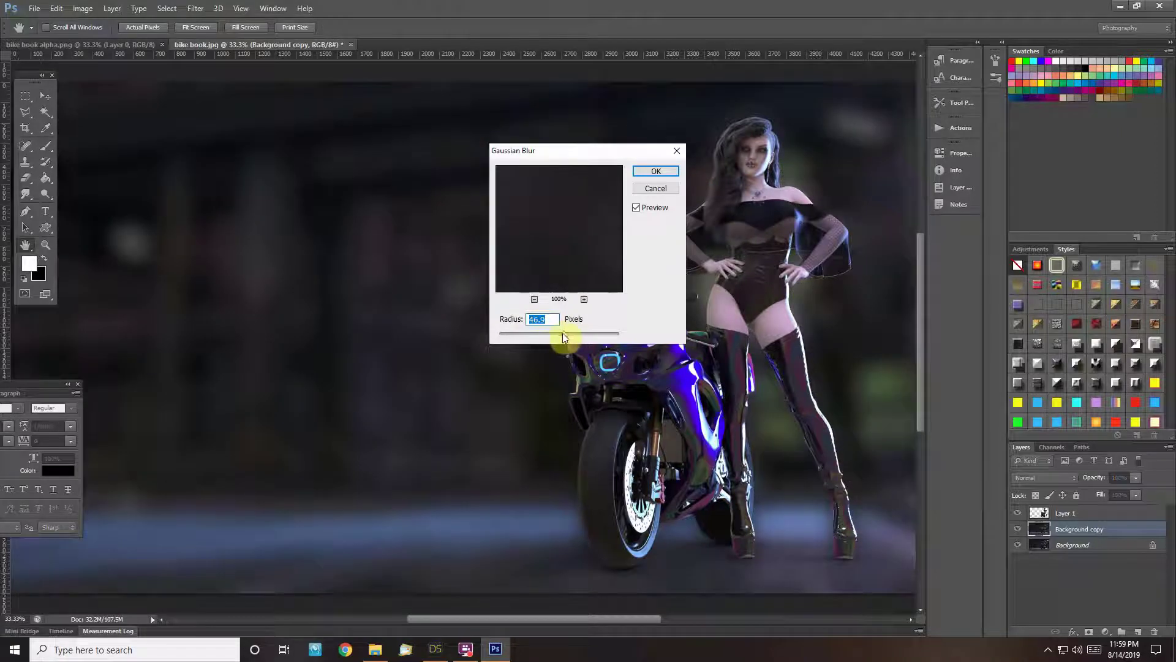
{"action": "left_click_drag", "start_coordinate": [556, 332], "coordinate": [552, 331]}
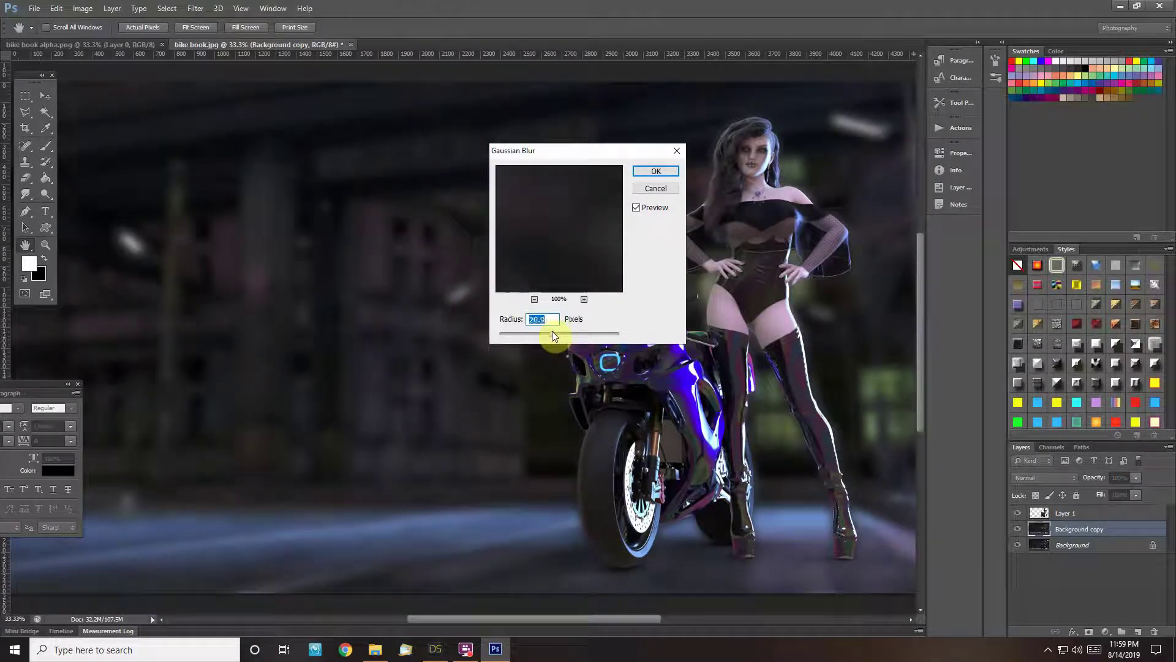
{"action": "left_click", "coordinate": [648, 173]}
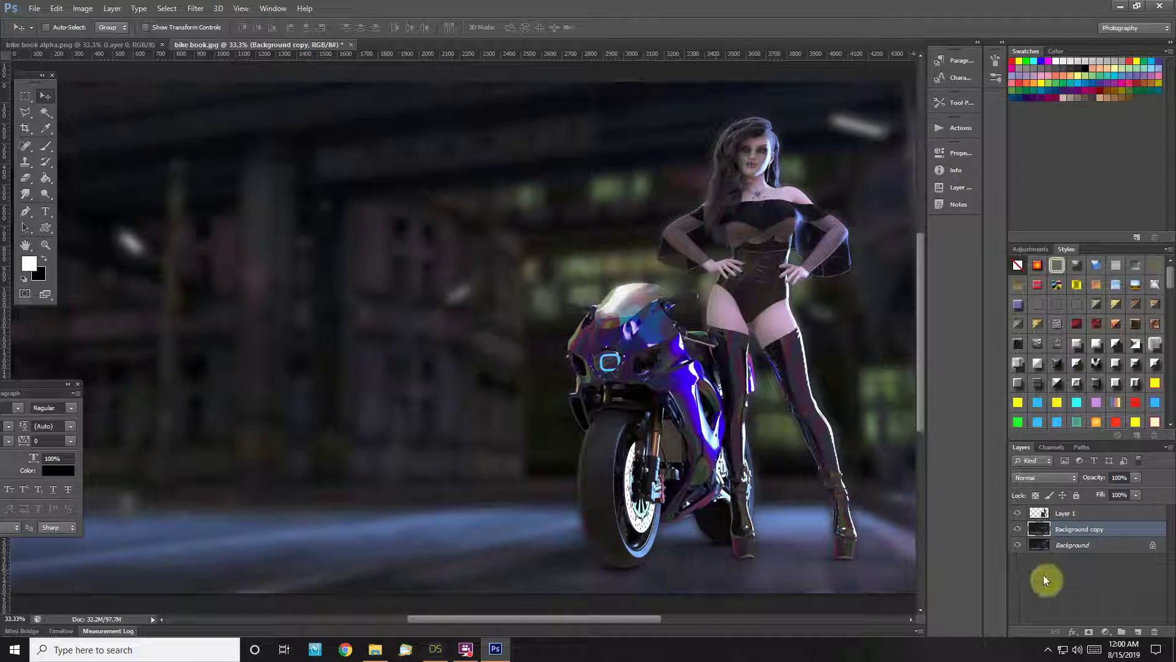
{"action": "left_click", "coordinate": [1088, 632]}
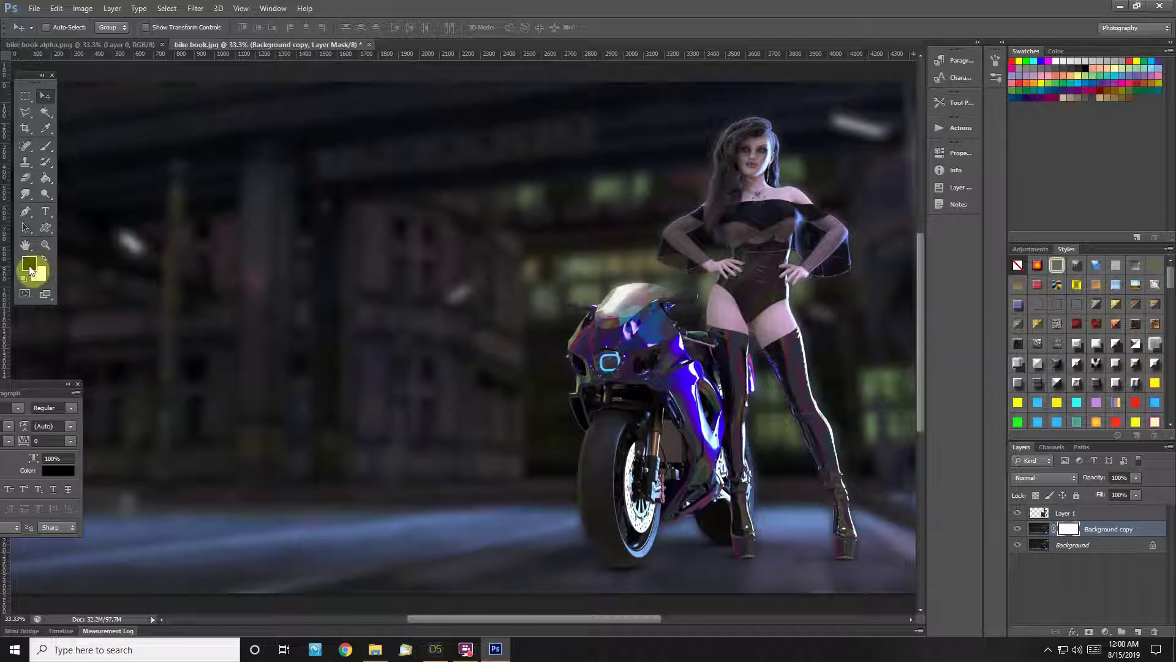
{"action": "left_click", "coordinate": [44, 180]}
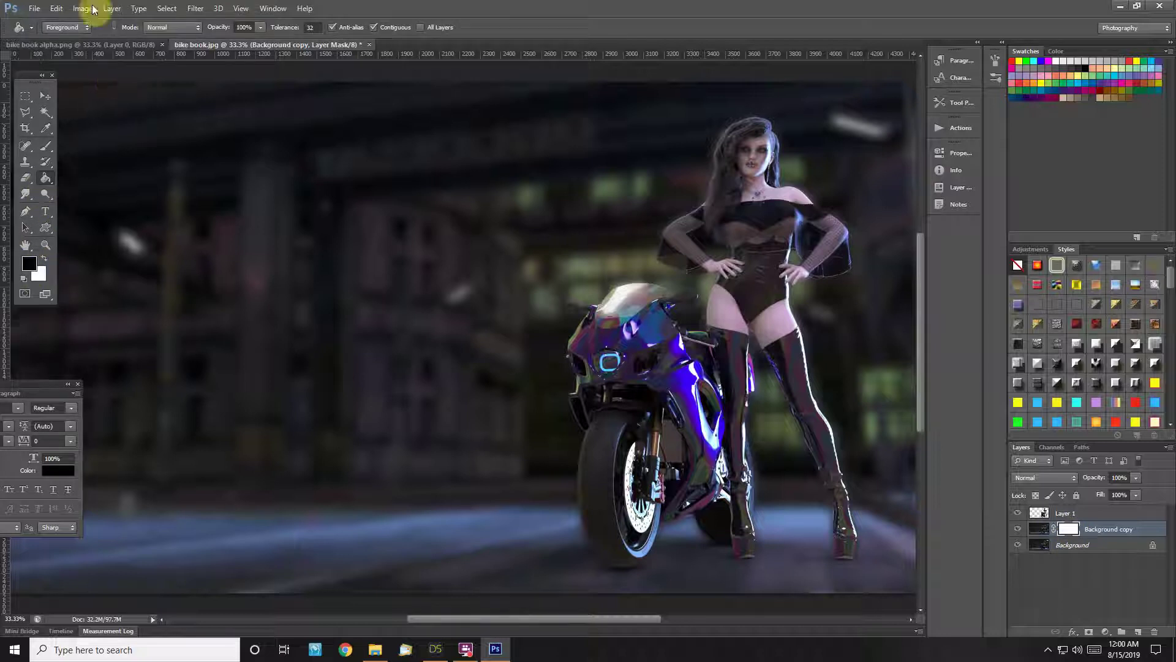
{"action": "left_click", "coordinate": [86, 28]}
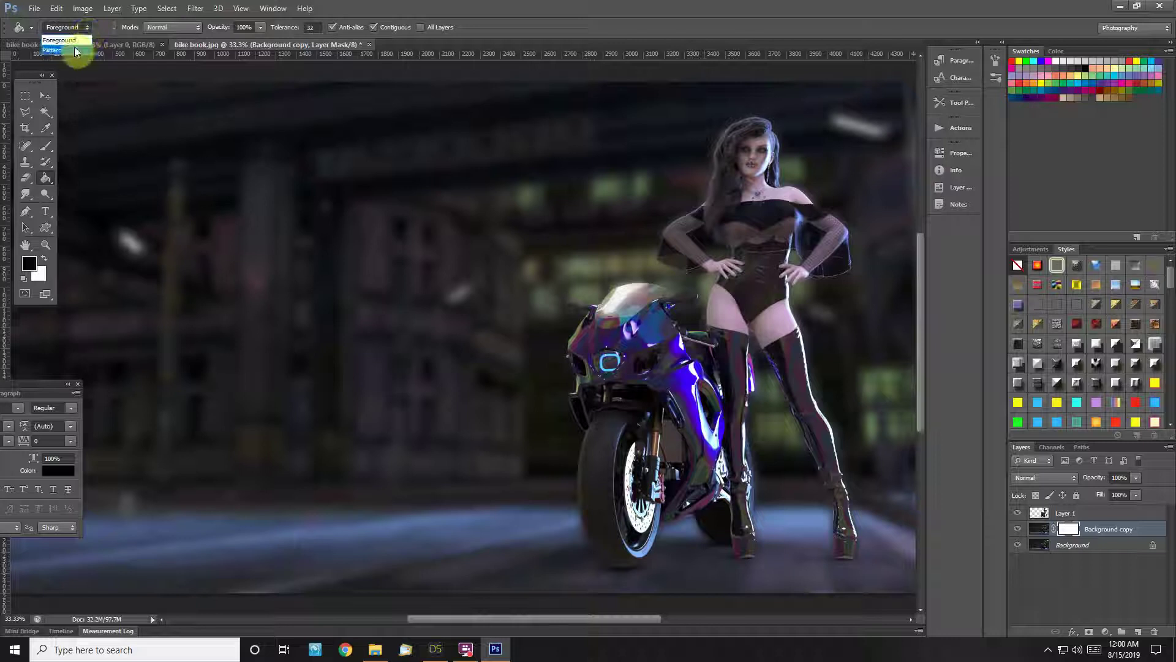
{"action": "left_click", "coordinate": [73, 50]}
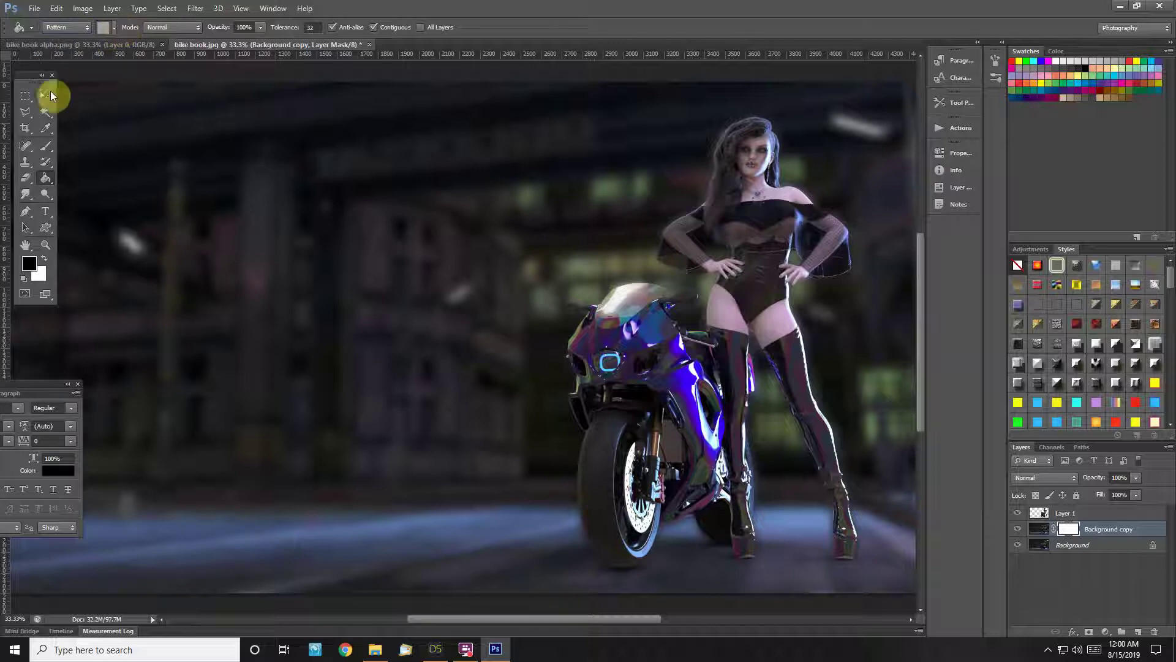
Choose the Gradient tool and set its gradient to the Foreground to Transparent preset.
{"action": "right_click", "coordinate": [48, 183]}
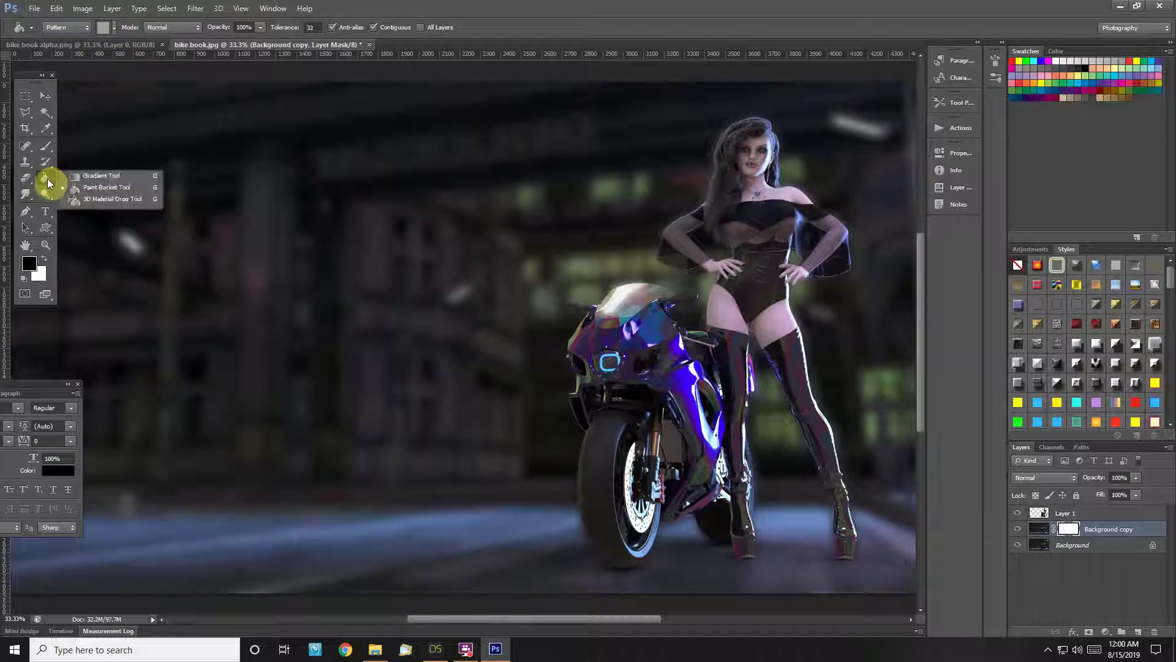
{"action": "left_click", "coordinate": [84, 179]}
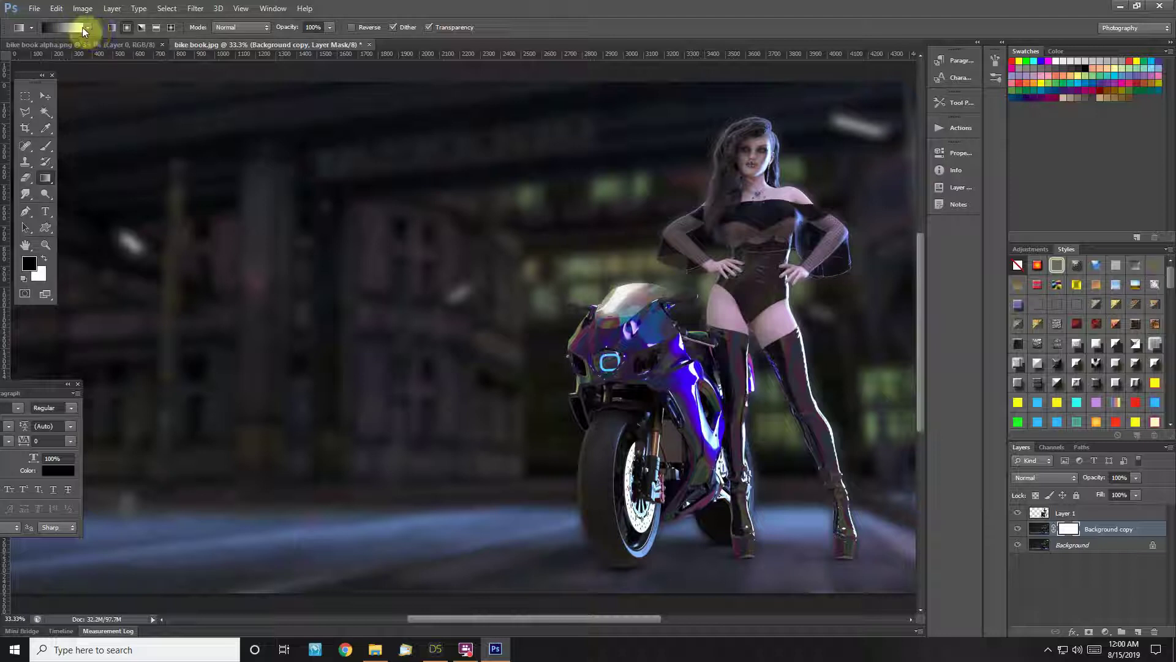
{"action": "left_click", "coordinate": [64, 28]}
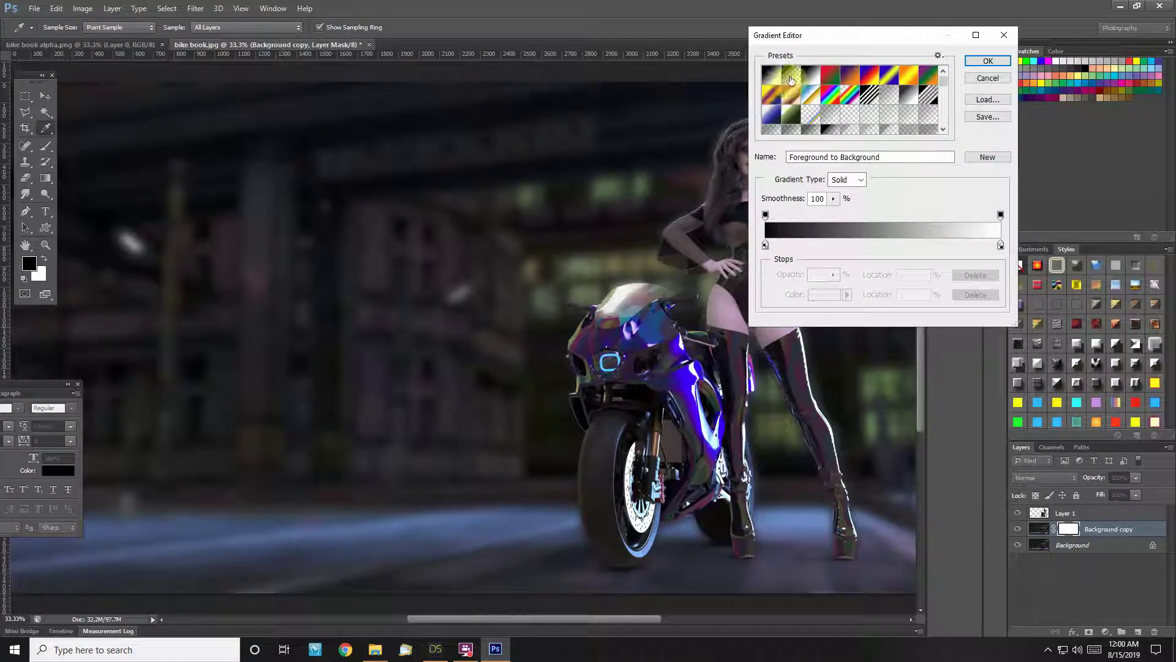
{"action": "left_click", "coordinate": [790, 78]}
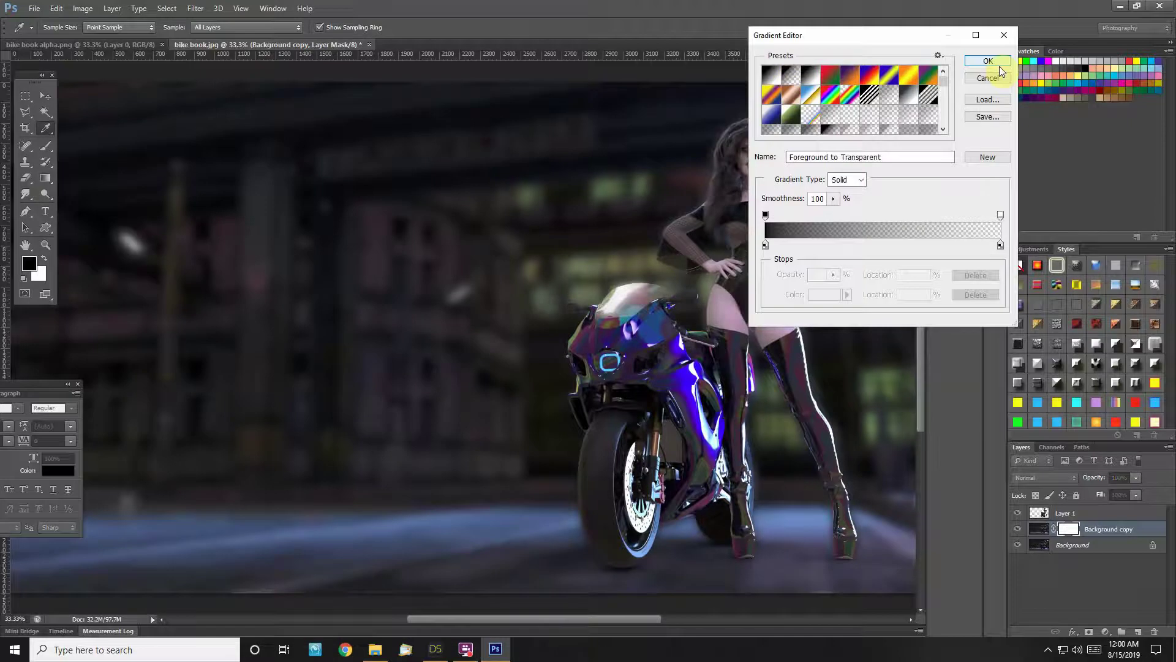
{"action": "left_click", "coordinate": [979, 62]}
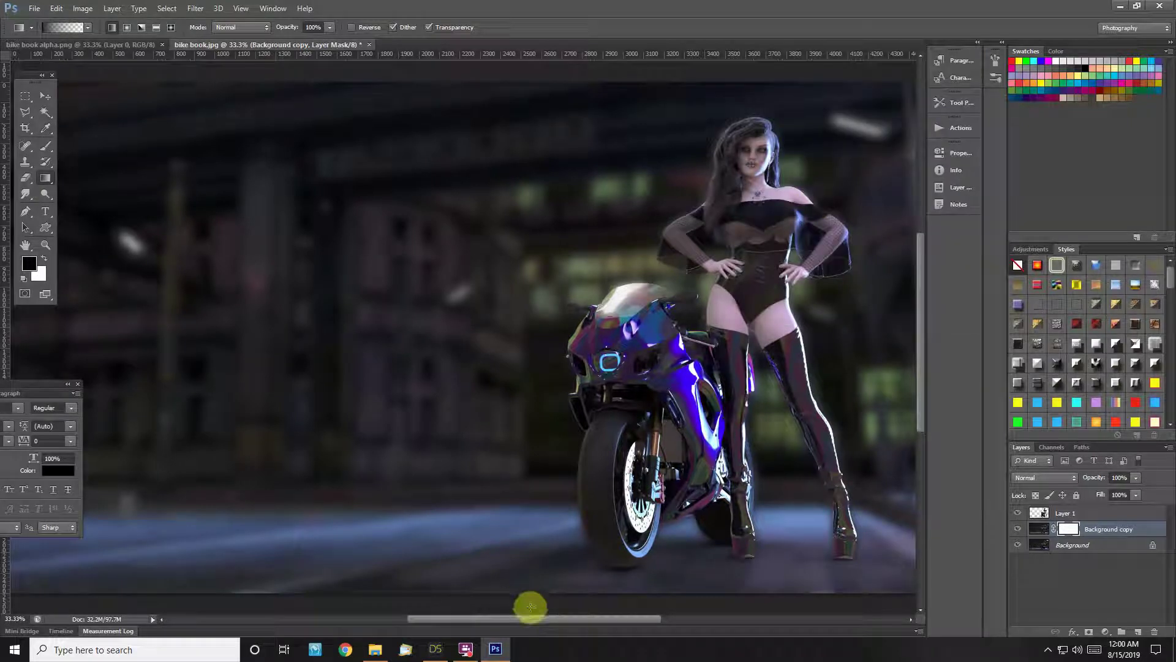
Try gradients on the Background copy mask from below the image up to the front wheel, undoing each one.
{"action": "left_click_drag", "start_coordinate": [531, 606], "coordinate": [593, 525]}
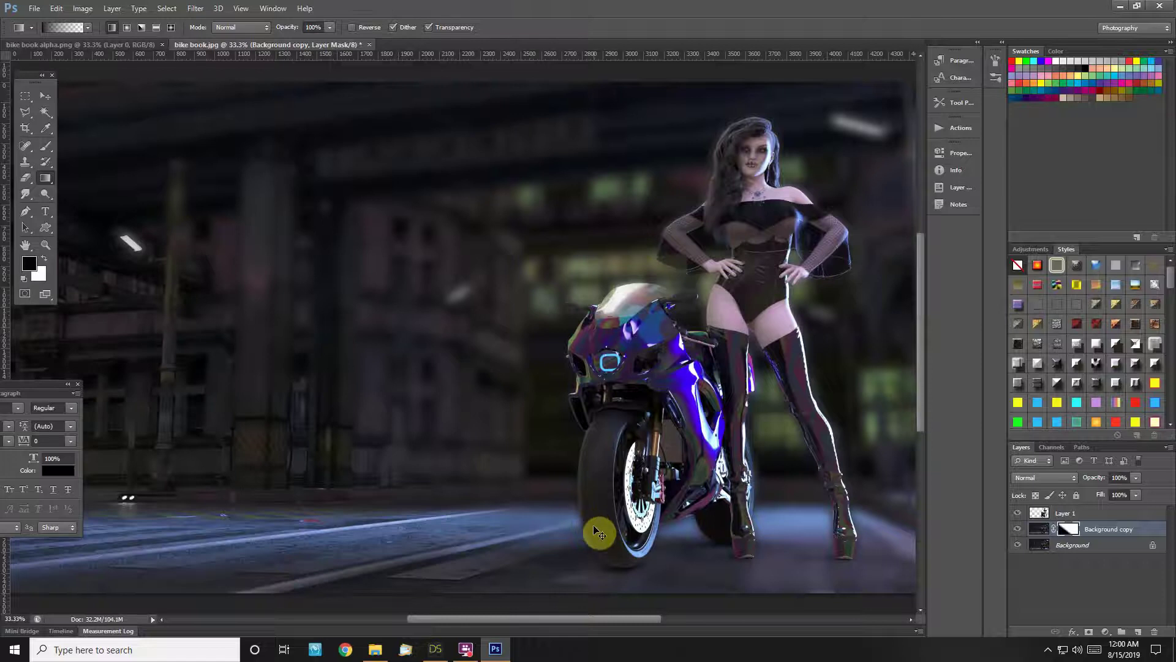
{"action": "key", "text": "ctrl+z"}
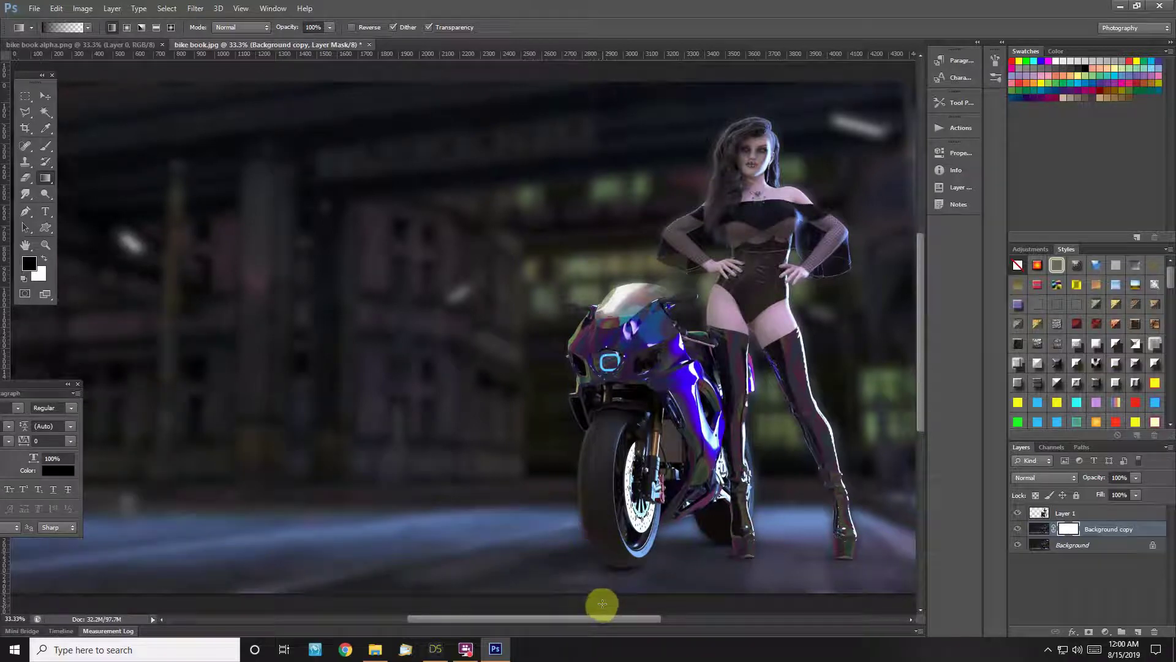
{"action": "left_click_drag", "start_coordinate": [602, 602], "coordinate": [622, 501]}
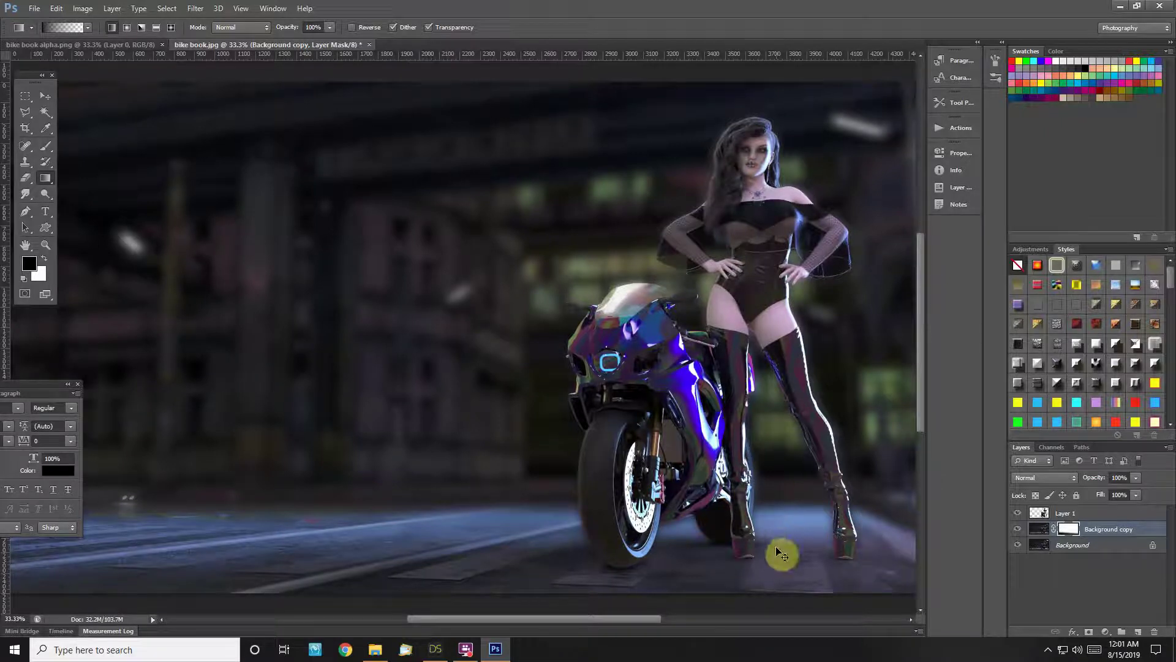
{"action": "key", "text": "ctrl+z"}
Fade the blur off the street by drawing upward gradients on the Background copy mask from below the image's lower edge.
{"action": "left_click_drag", "start_coordinate": [791, 603], "coordinate": [778, 520]}
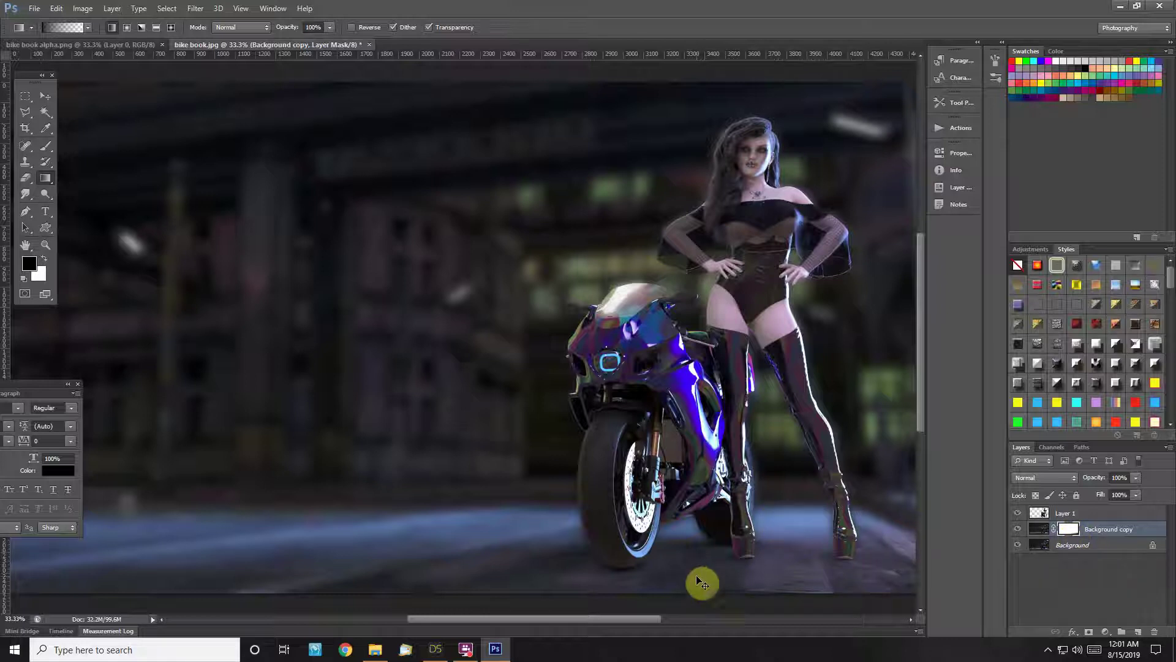
{"action": "left_click_drag", "start_coordinate": [675, 604], "coordinate": [679, 475]}
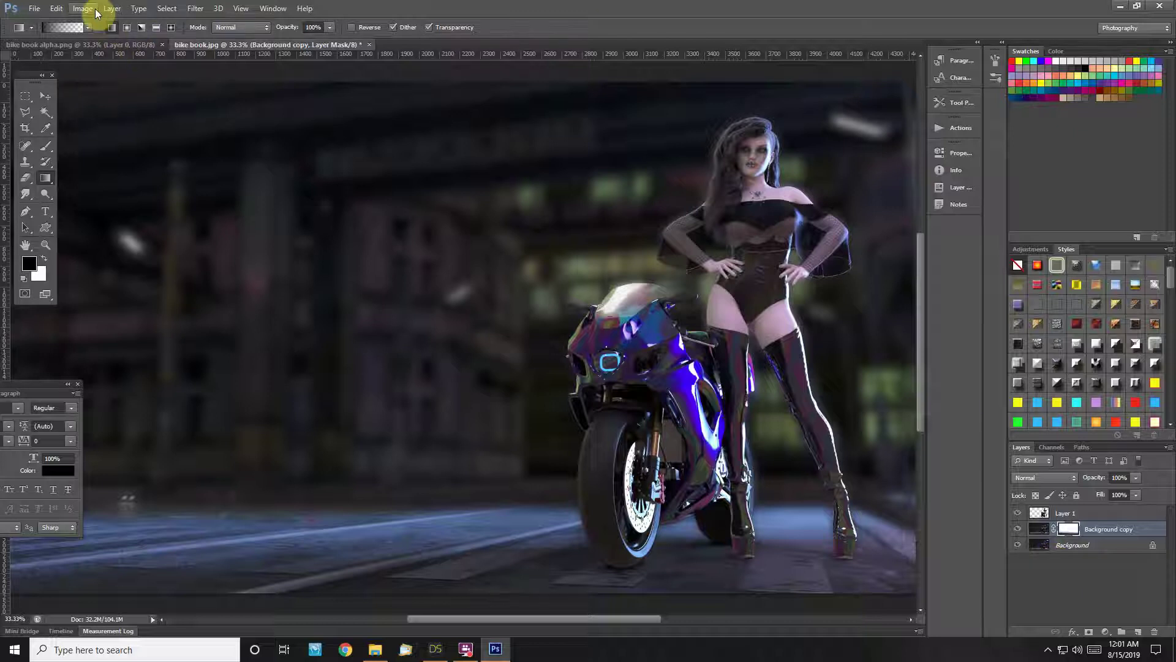
Flatten the image and save it in the Posters folder as the JPEG bike dof.jpg at Maximum quality 12, Baseline ("Standard").
{"action": "left_click", "coordinate": [114, 9]}
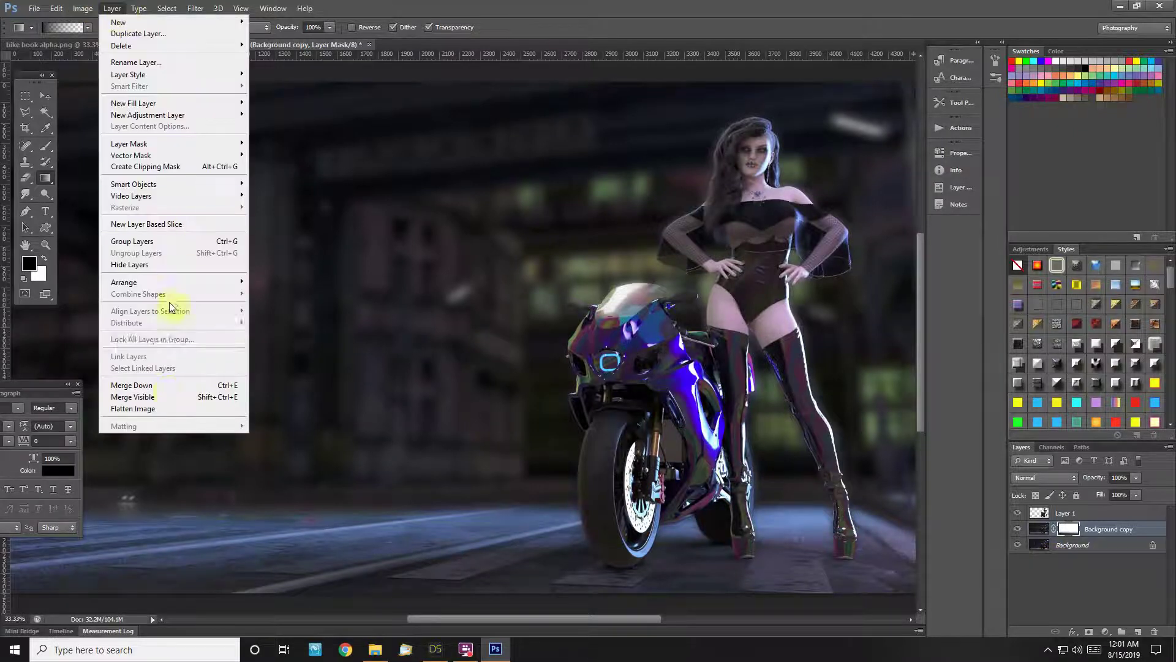
{"action": "left_click", "coordinate": [164, 408]}
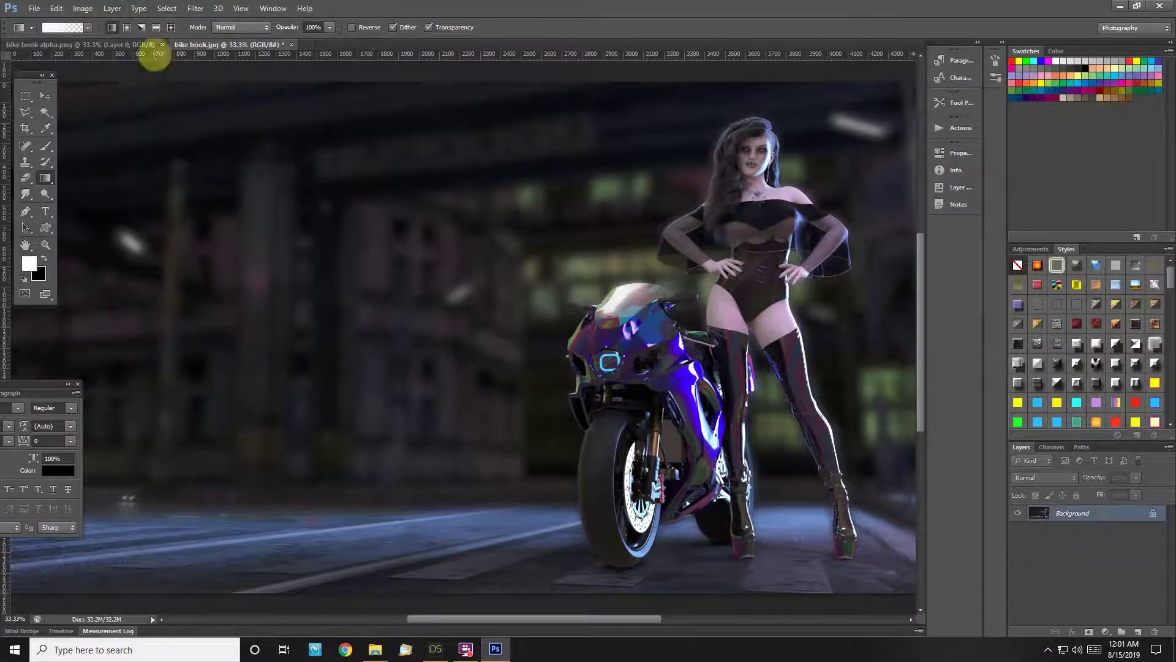
{"action": "left_click", "coordinate": [35, 9]}
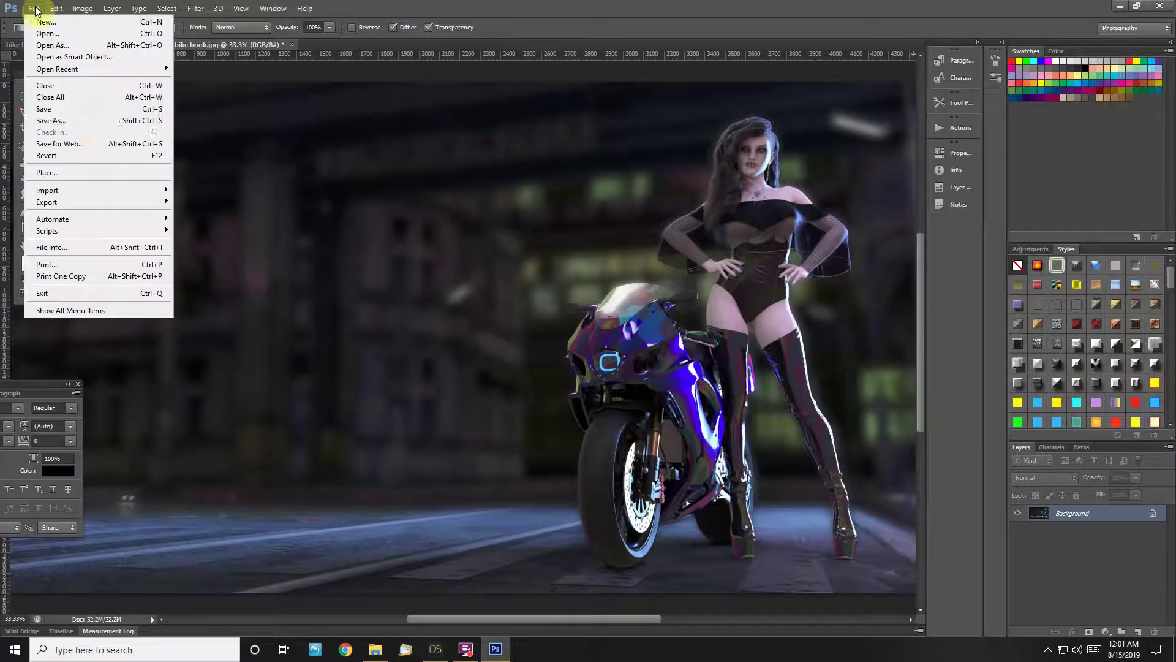
{"action": "left_click", "coordinate": [89, 126]}
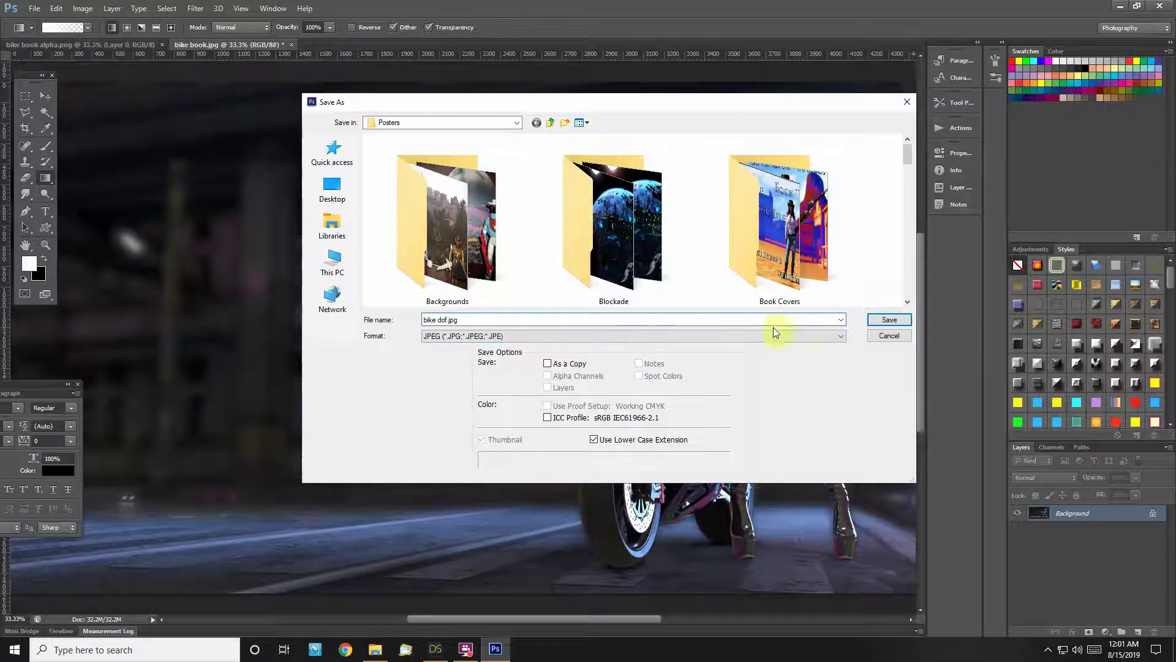
{"action": "left_click", "coordinate": [890, 321]}
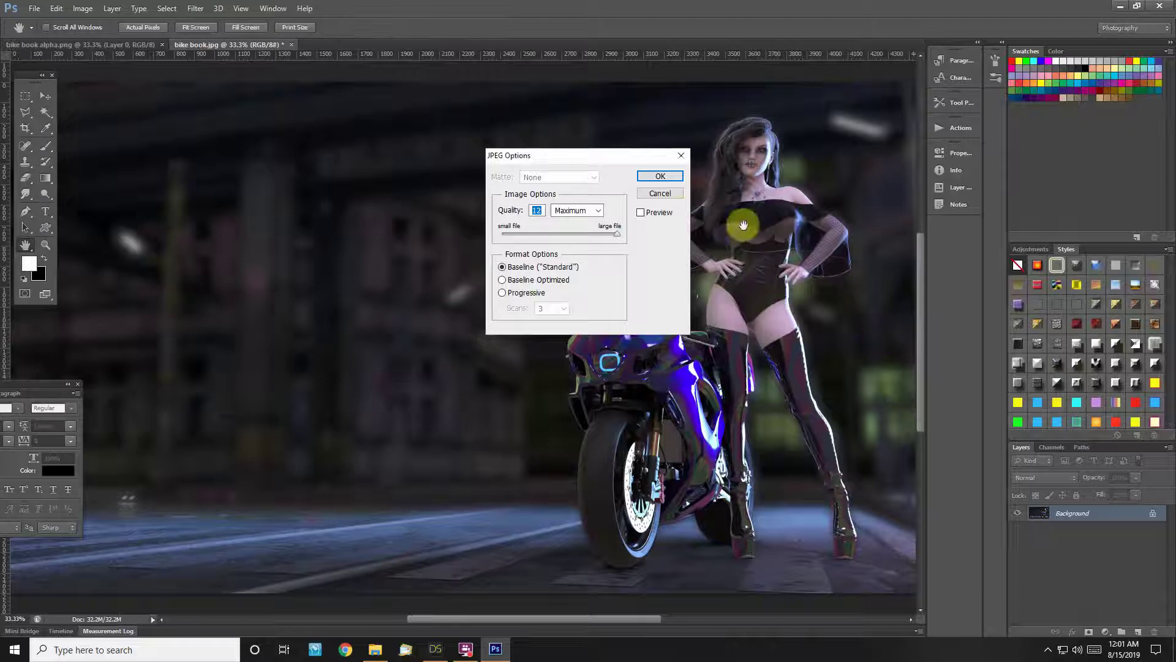
{"action": "left_click", "coordinate": [674, 177]}
{"action": "key", "text": "g"}
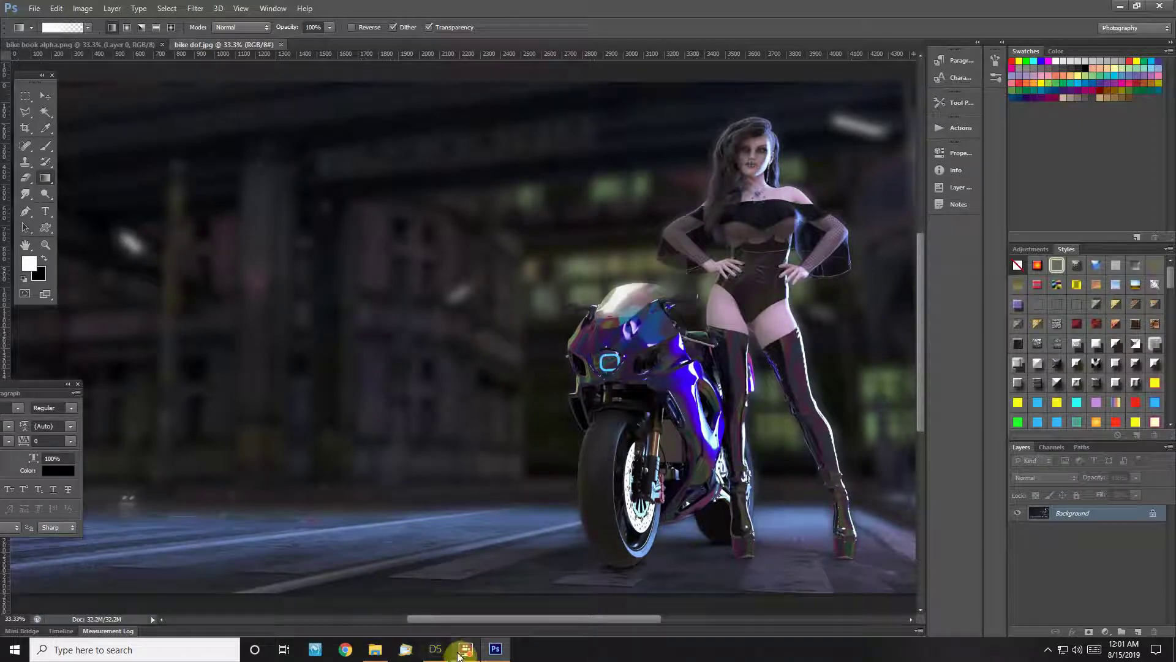
{"action": "mouse_move", "coordinate": [461, 654]}
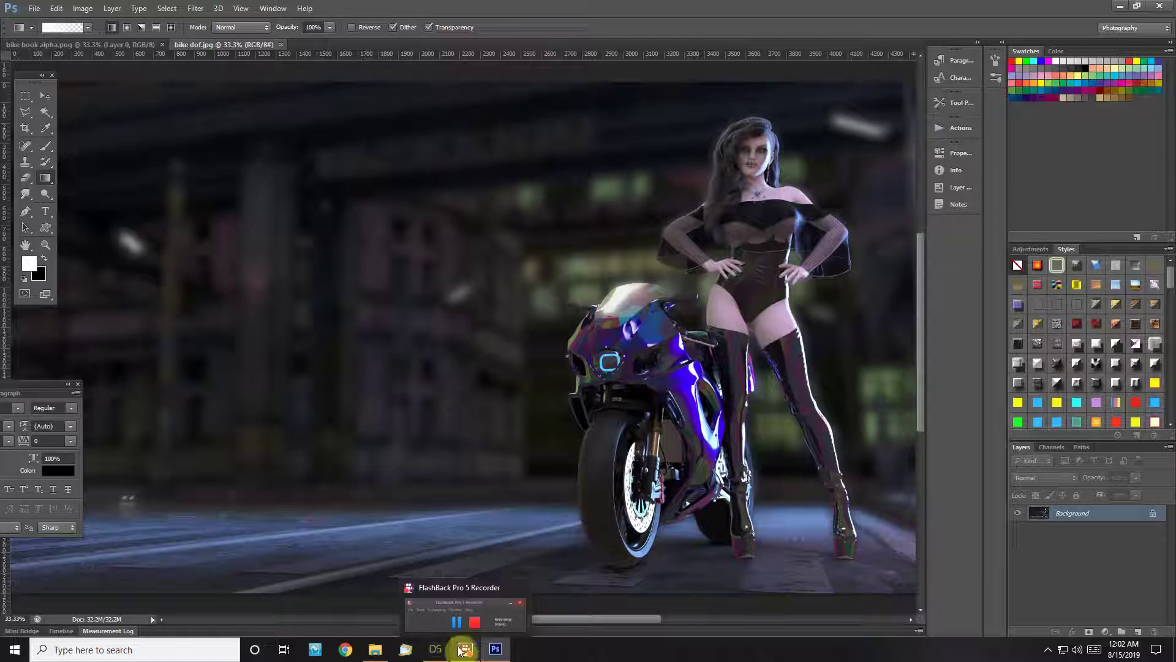